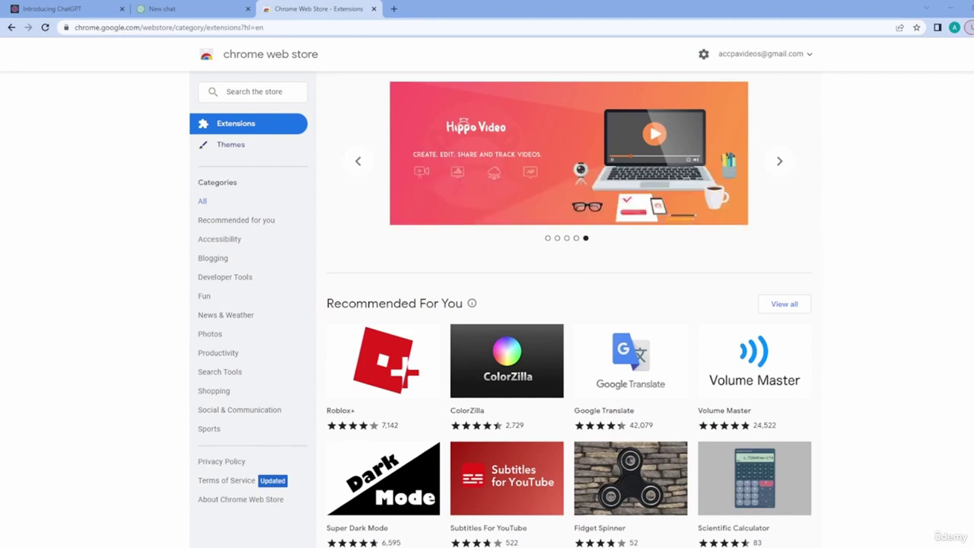
# - Search the store for "voice control for chatgpt" and add the Voice Control for ChatGPT extension to Chrome
pyautogui.click(251, 91)
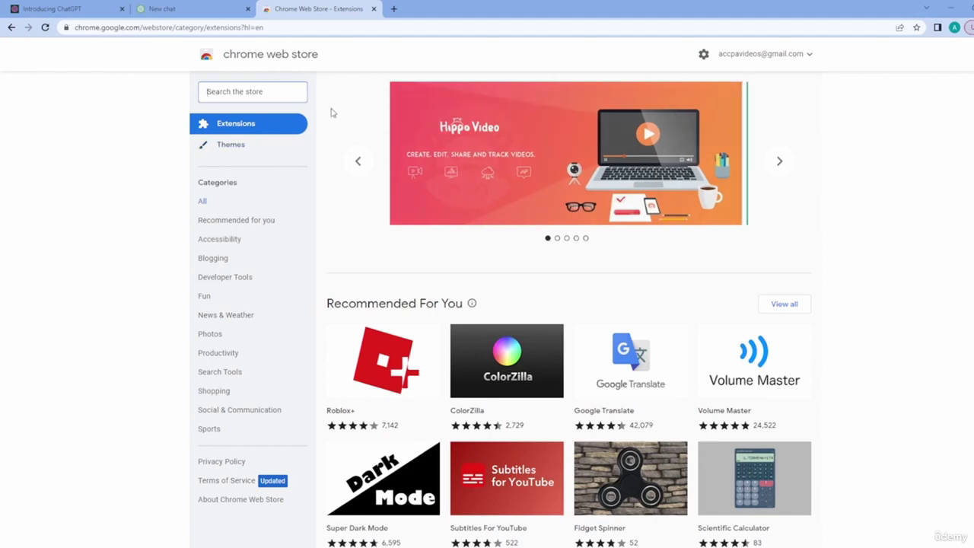
pyautogui.write('voice control')
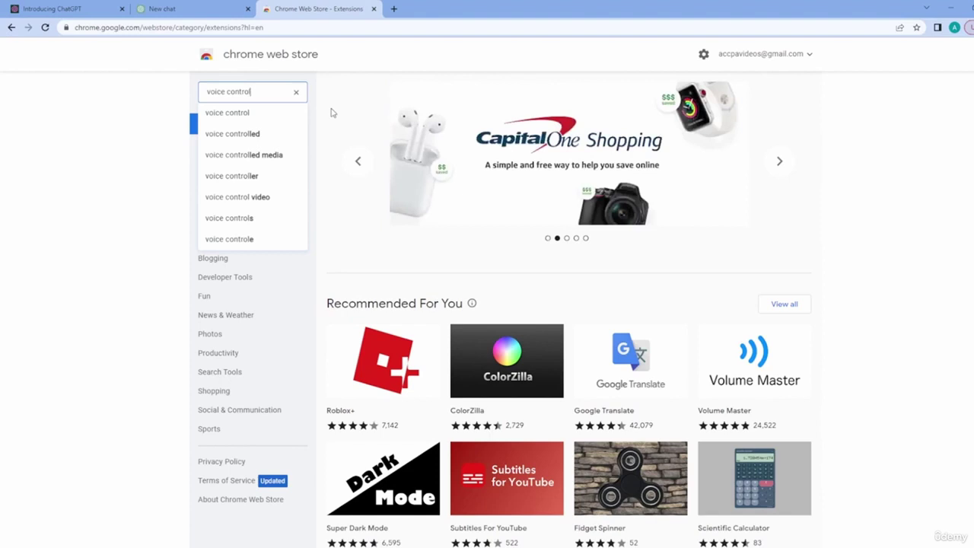
pyautogui.write(' for ch')
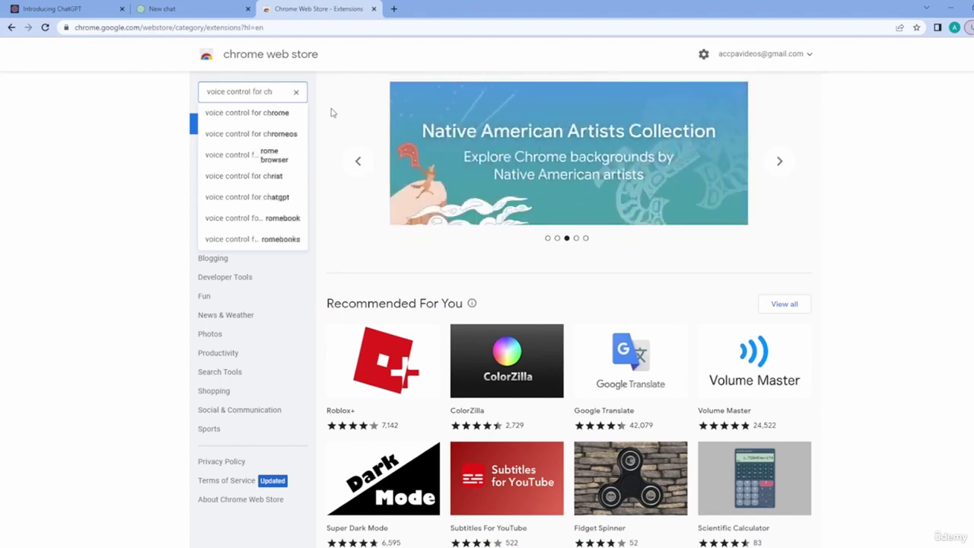
pyautogui.click(270, 196)
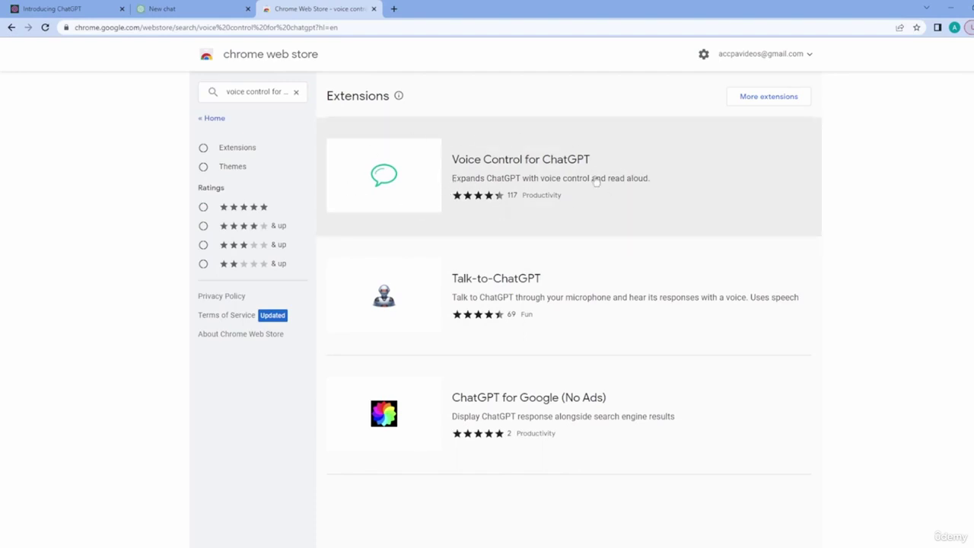
pyautogui.click(648, 164)
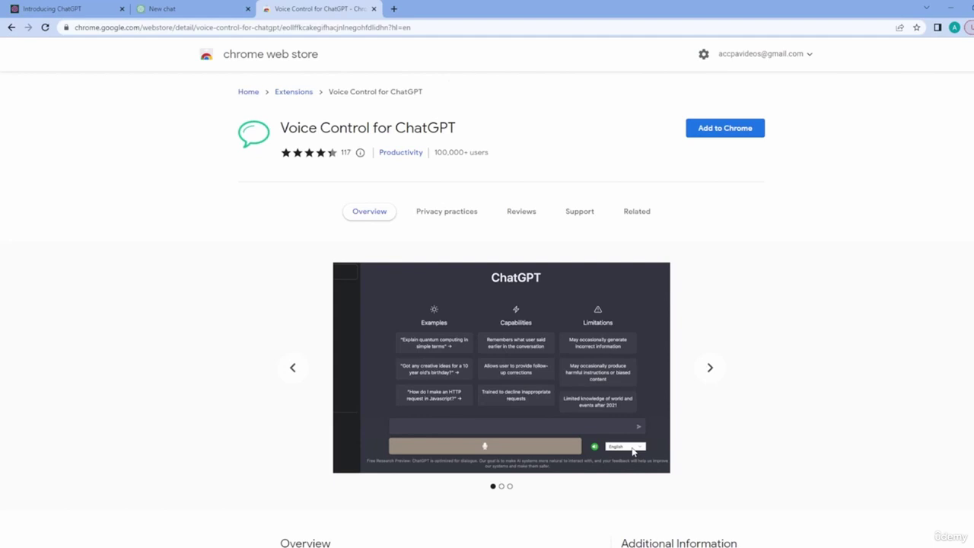
pyautogui.click(724, 129)
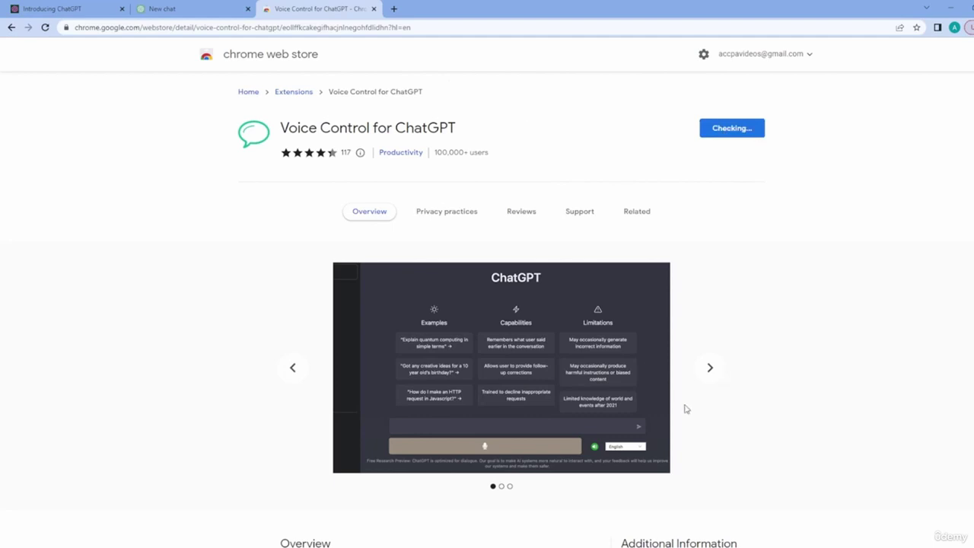
pyautogui.click(645, 216)
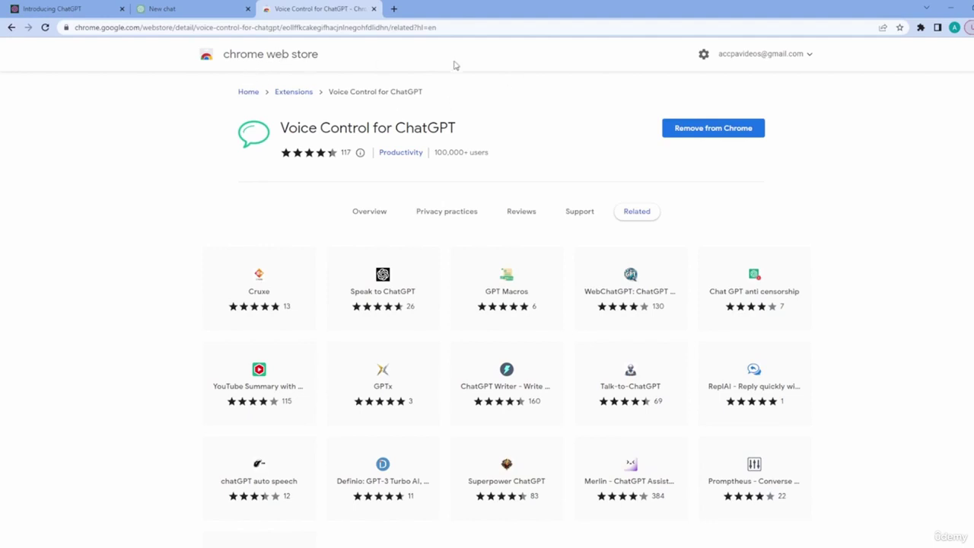
# - Search the store for "chatgpt writer" and add the "ChatGPT Writer - Write mail, messages with AI" extension to Chrome
pyautogui.click(257, 59)
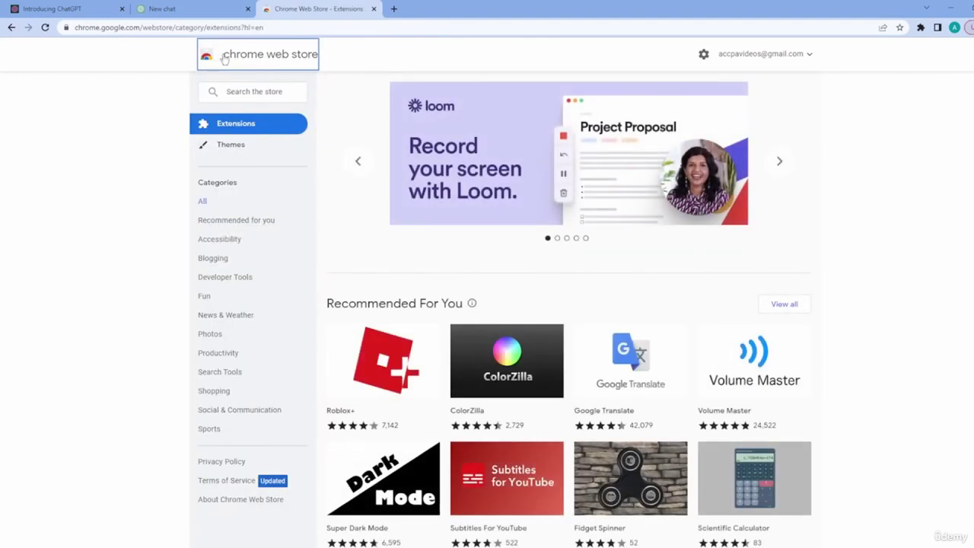
pyautogui.click(270, 91)
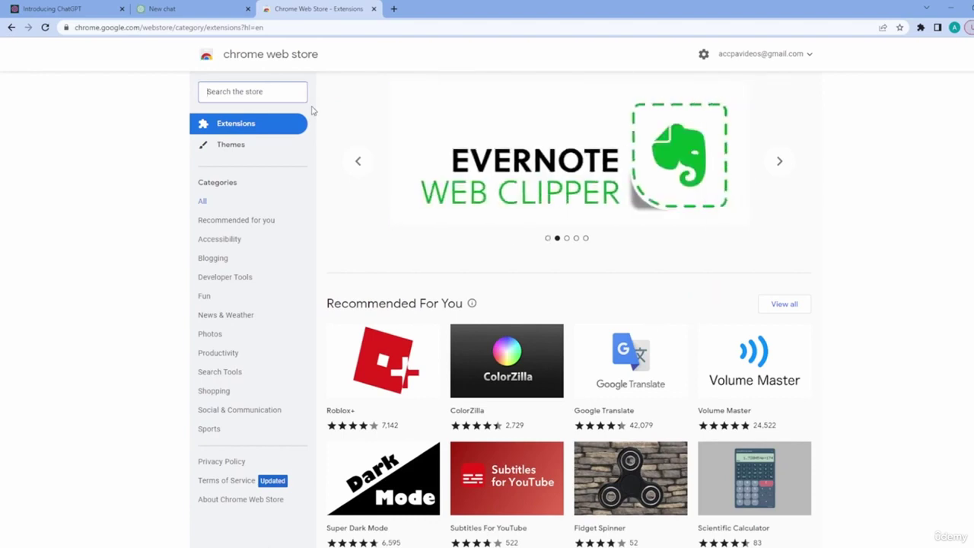
pyautogui.write('chatG')
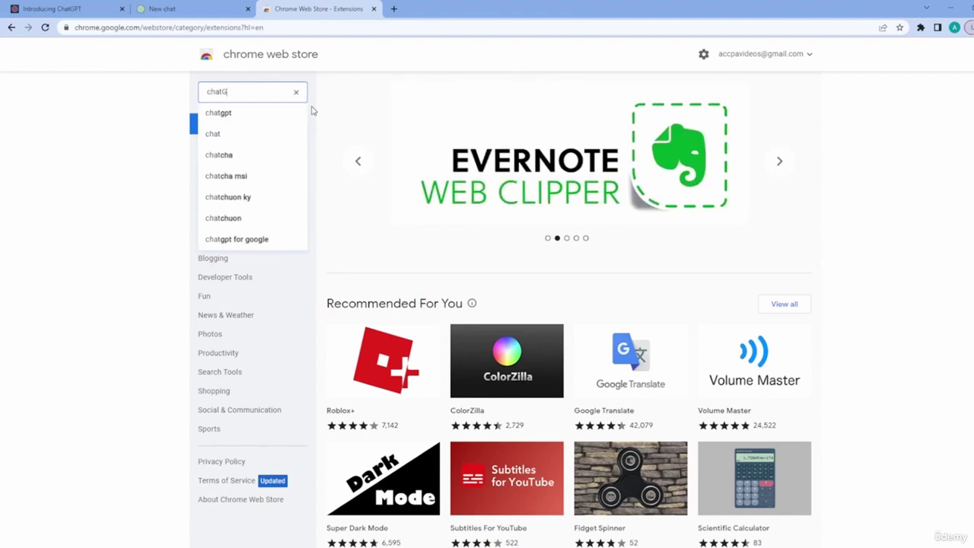
pyautogui.write('PT')
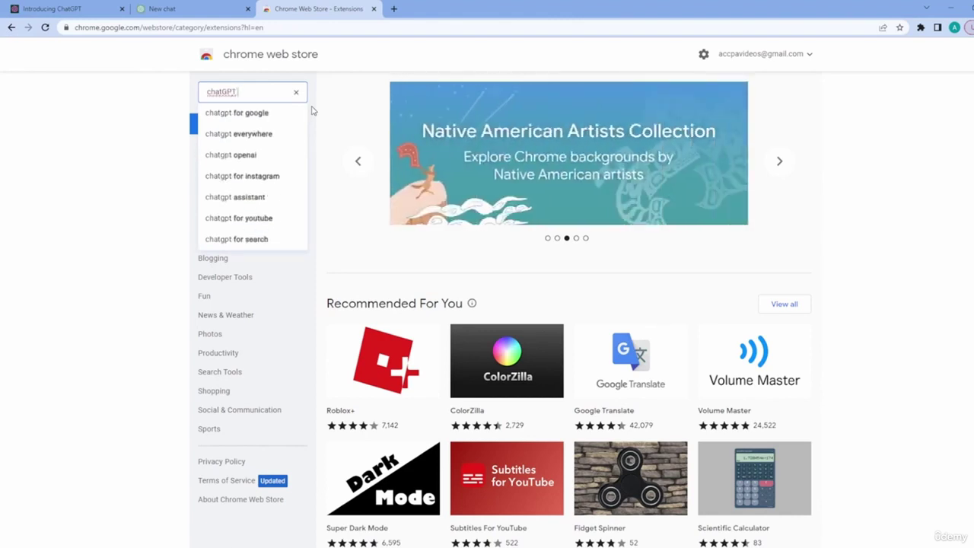
pyautogui.write(' wr')
pyautogui.click(260, 135)
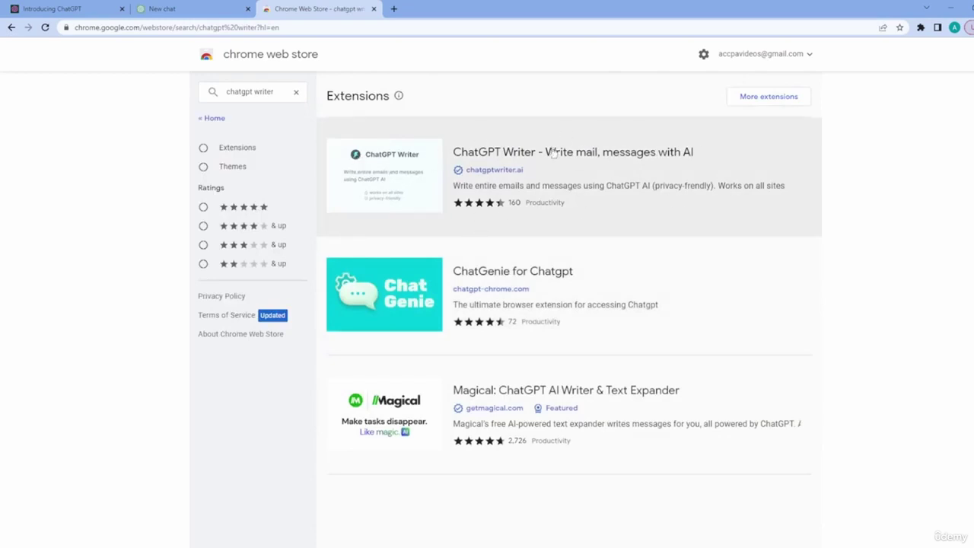
pyautogui.click(652, 174)
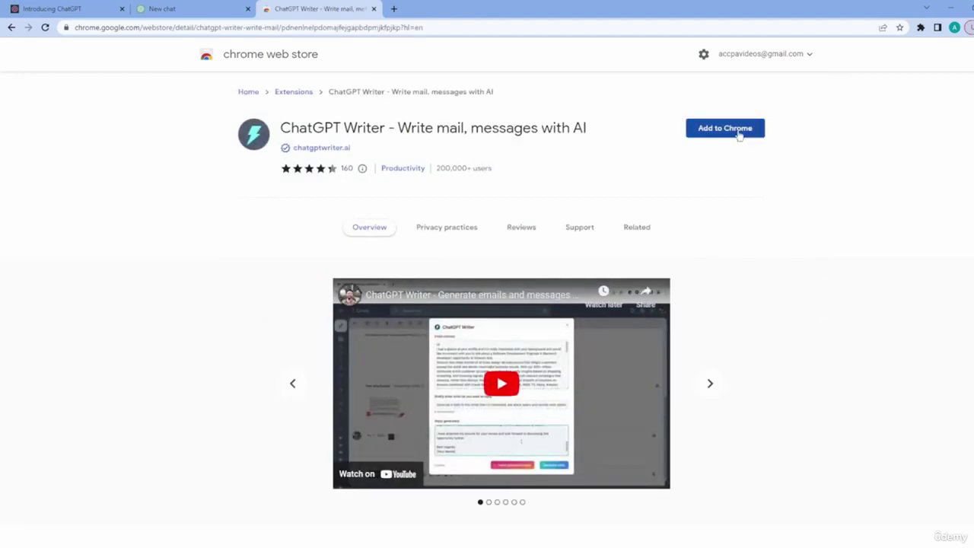
pyautogui.click(738, 131)
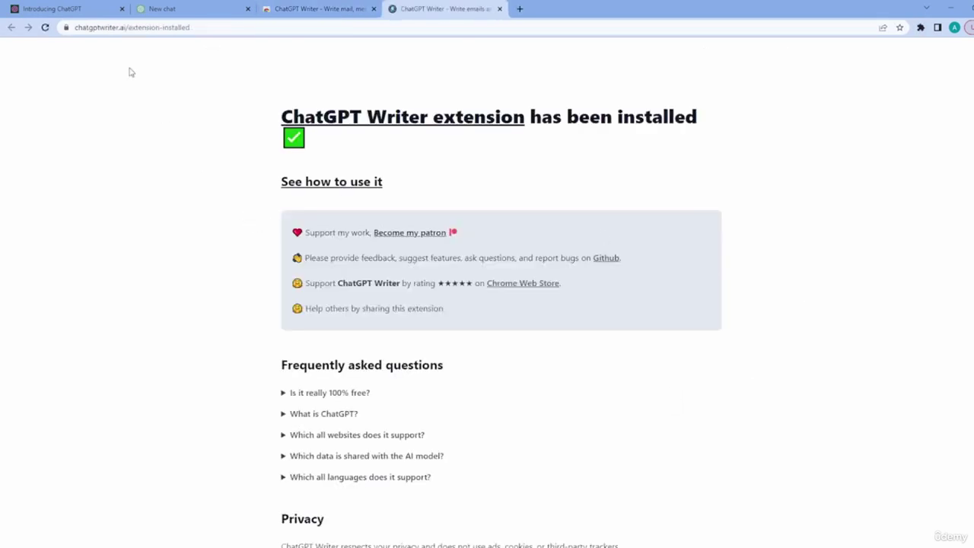
# - Return to the extension store's home page, search for "web chatgpt" and look through the results
pyautogui.click(326, 12)
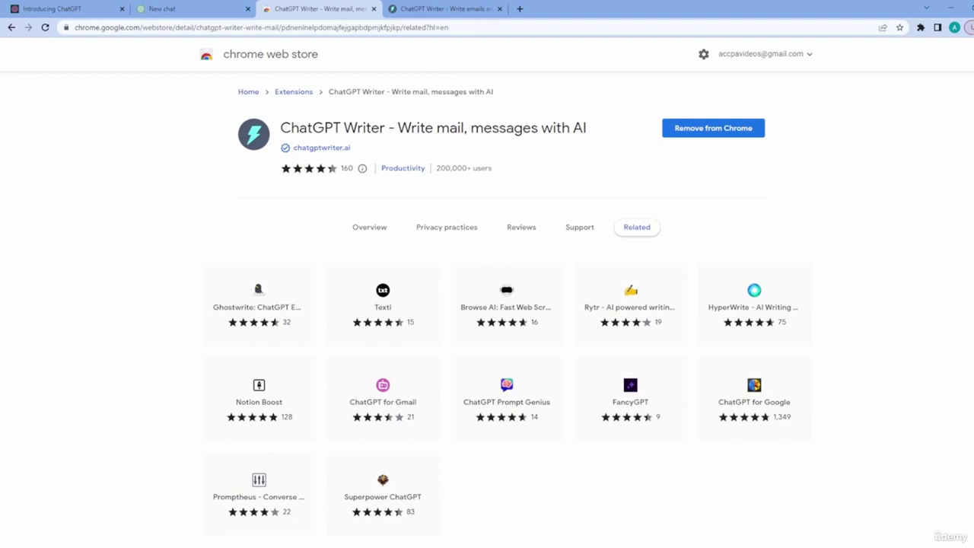
pyautogui.click(245, 60)
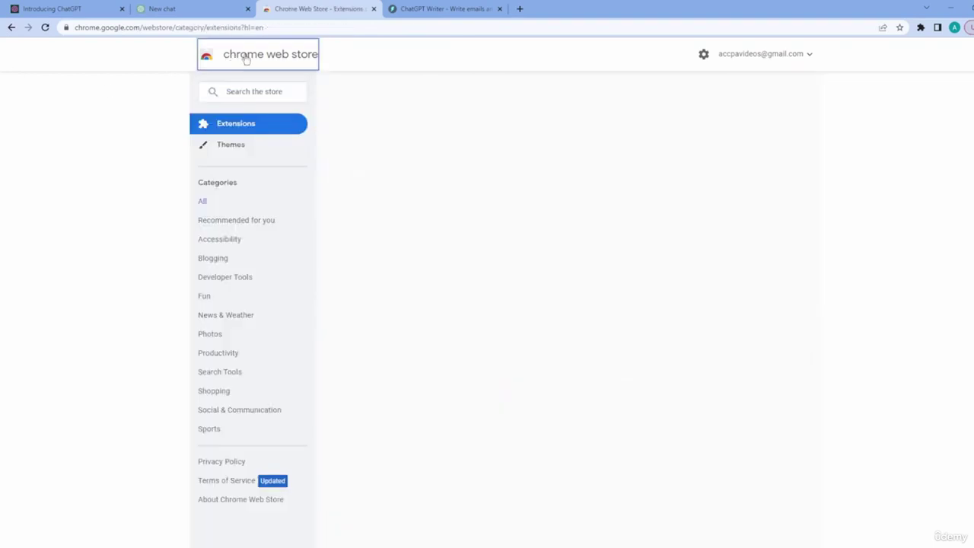
pyautogui.click(254, 92)
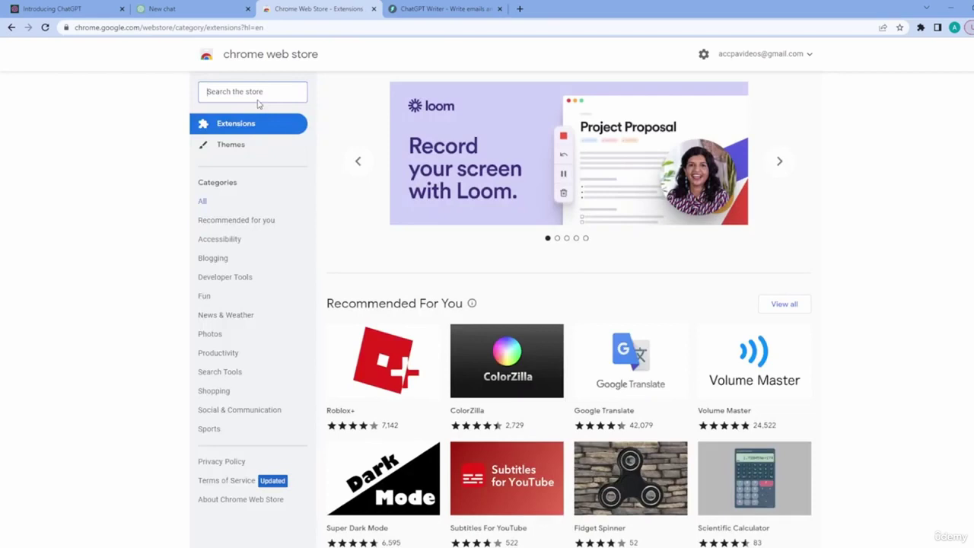
pyautogui.write('web ch')
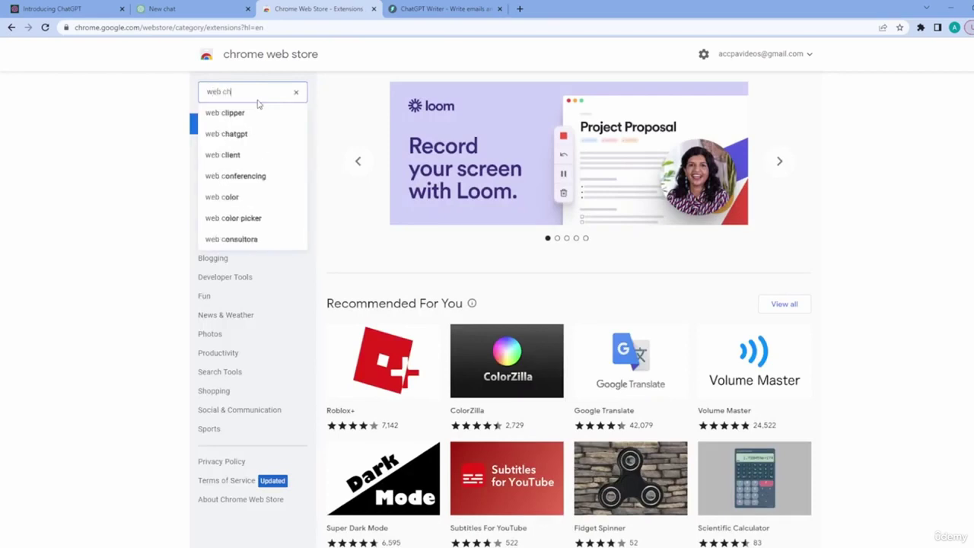
pyautogui.write('atg')
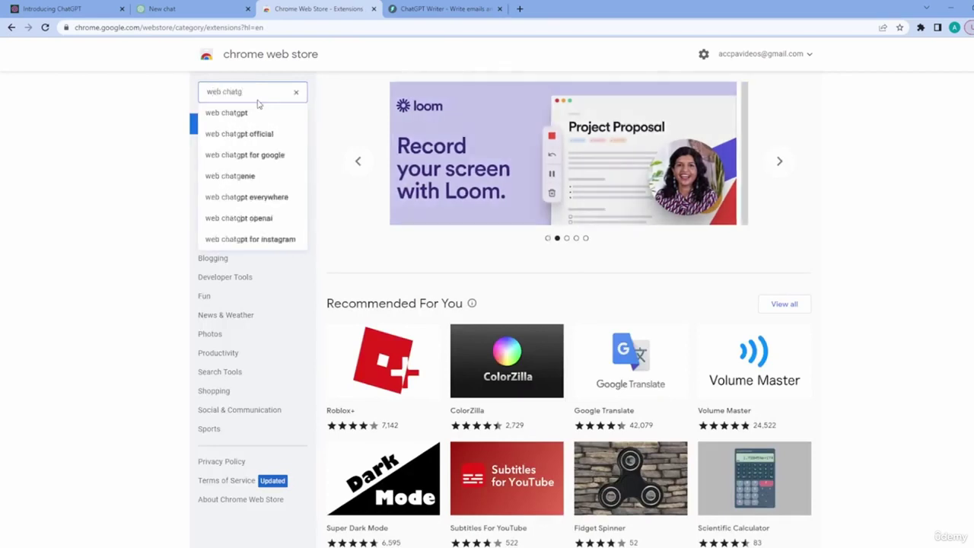
pyautogui.write('pt')
pyautogui.press('Return')
pyautogui.scroll(-3, 569, 337)
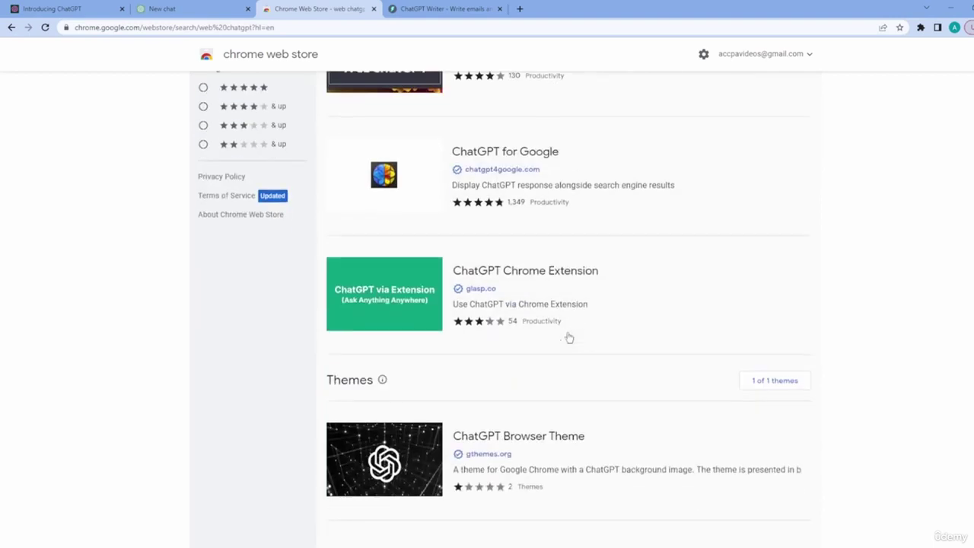
pyautogui.scroll(3, 569, 337)
# - Expand the results to list only extensions and refine the store search to "webchatgpt"
pyautogui.moveTo(253, 92); pyautogui.dragTo(212, 91)
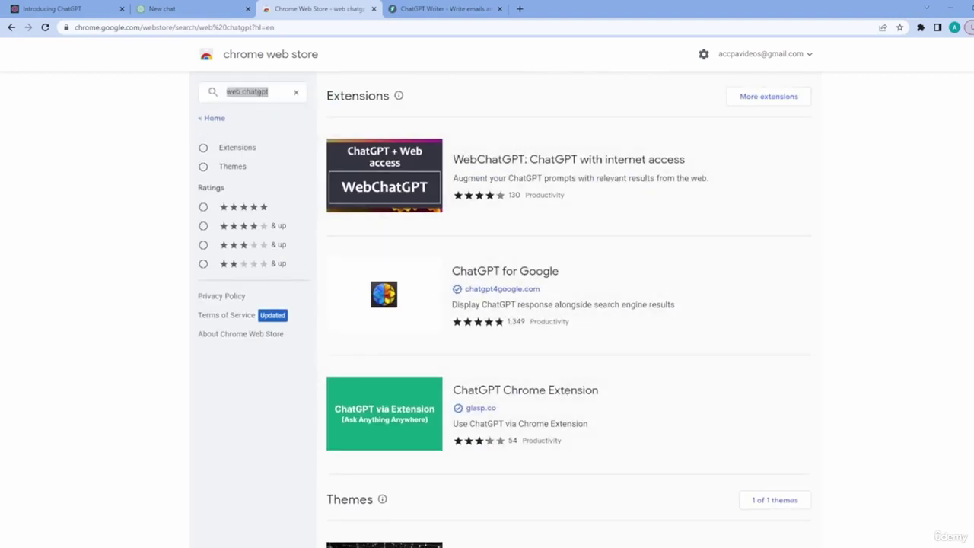
pyautogui.click(768, 97)
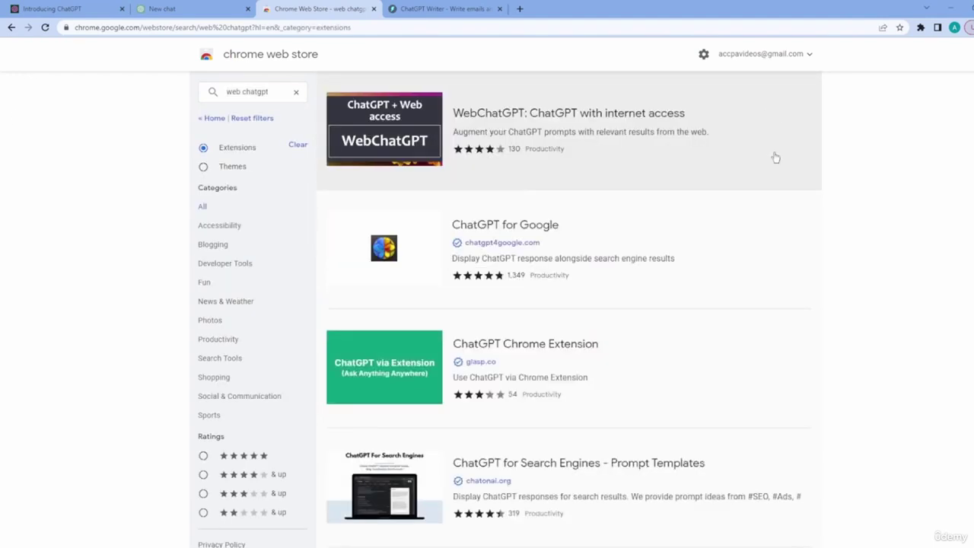
pyautogui.scroll(-5, 626, 335)
pyautogui.scroll(-4, 626, 335)
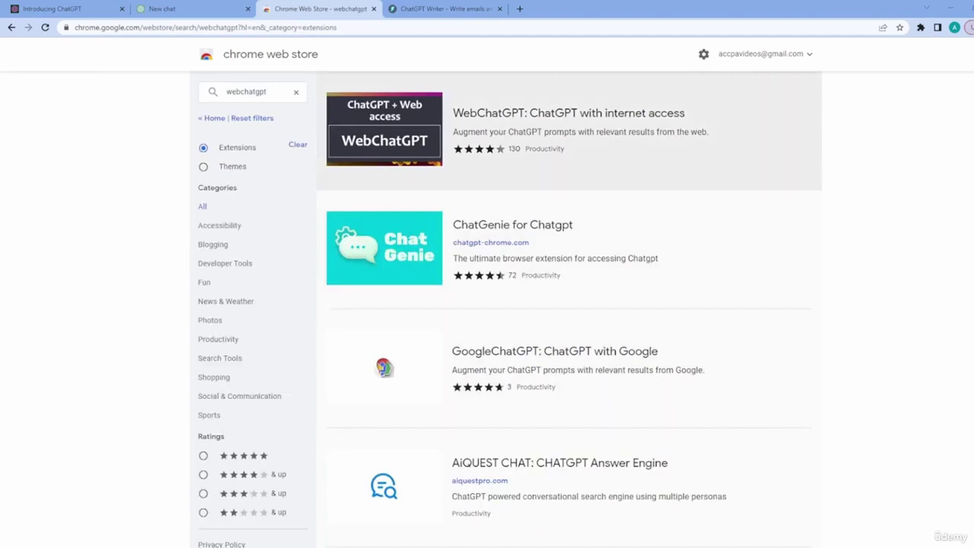
# - Open the "WebChatGPT: ChatGPT with internet access" listing, view its preview images and add the extension to Chrome
pyautogui.click(693, 174)
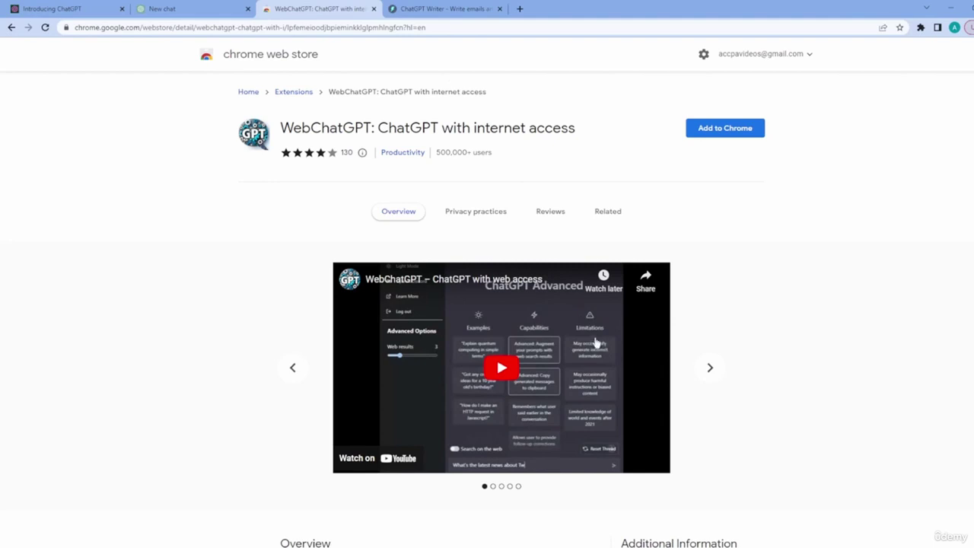
pyautogui.click(710, 368)
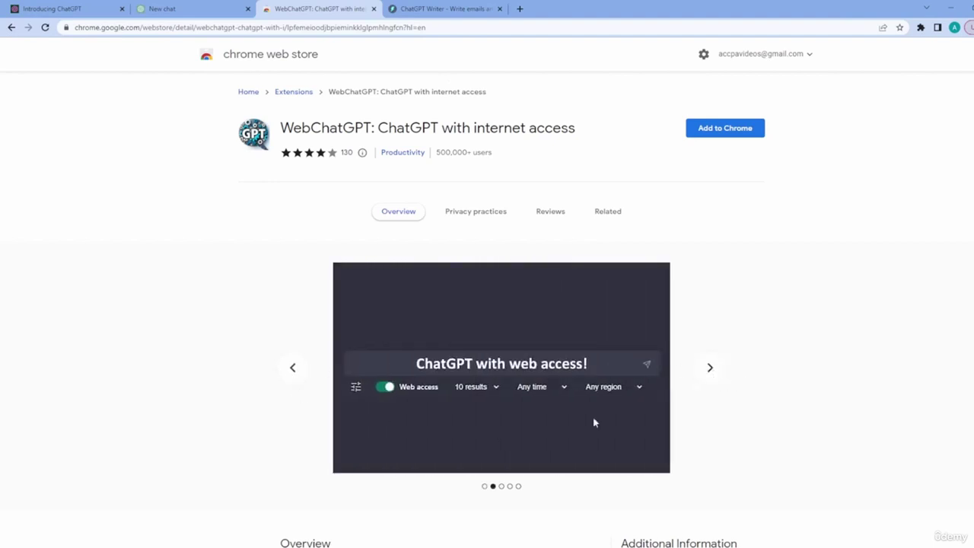
pyautogui.click(711, 368)
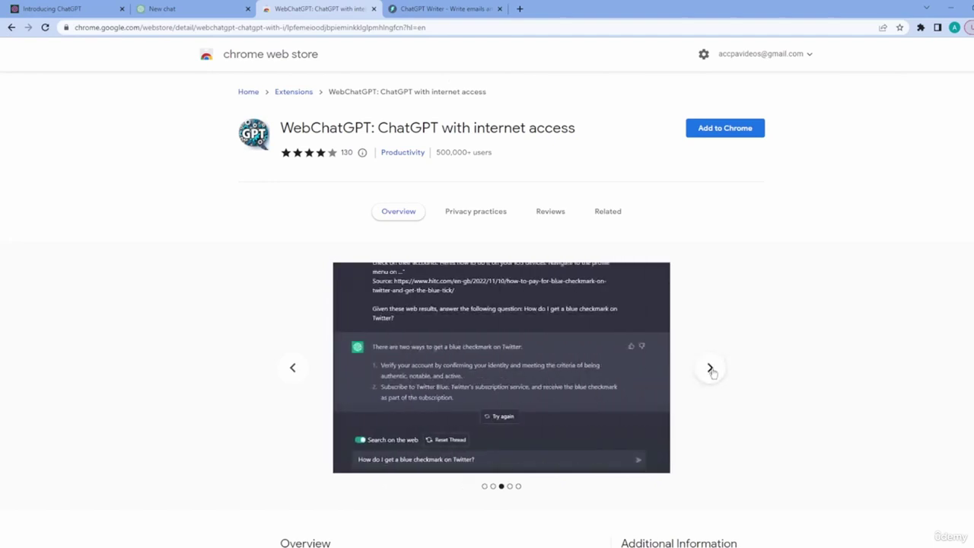
pyautogui.click(709, 368)
pyautogui.click(709, 368)
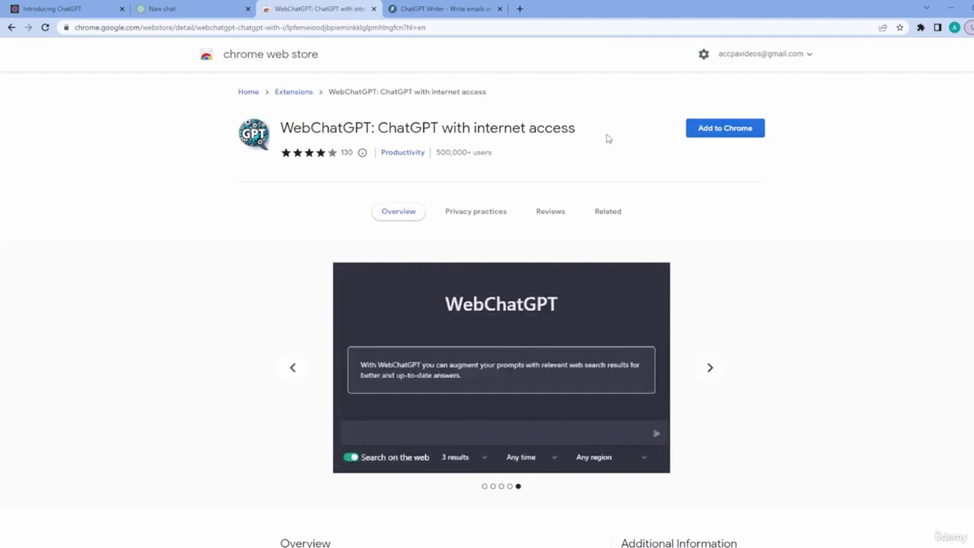
pyautogui.click(735, 134)
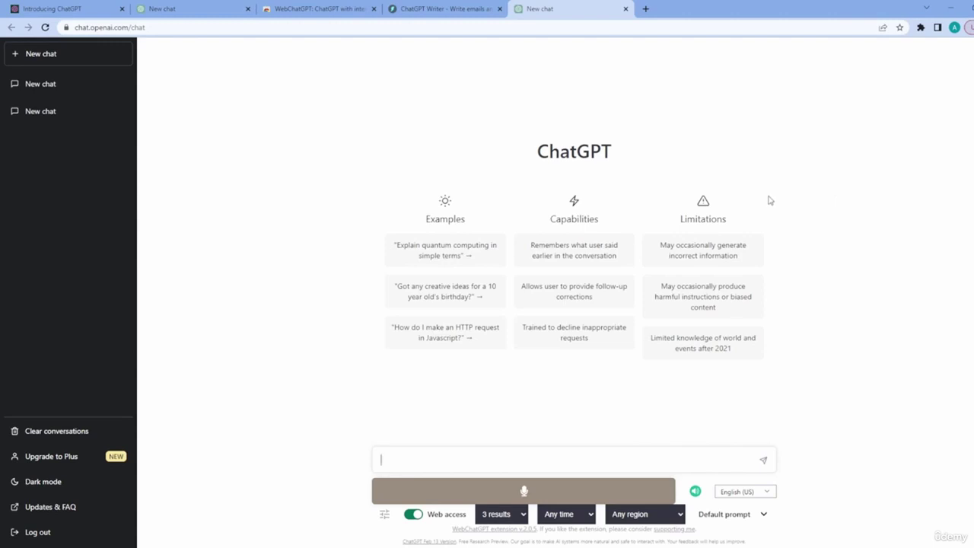
# - Ask ChatGPT by voice in full screen "where is the best place to get steak in New Jersey" and review the answer and web sources
pyautogui.press('F11')
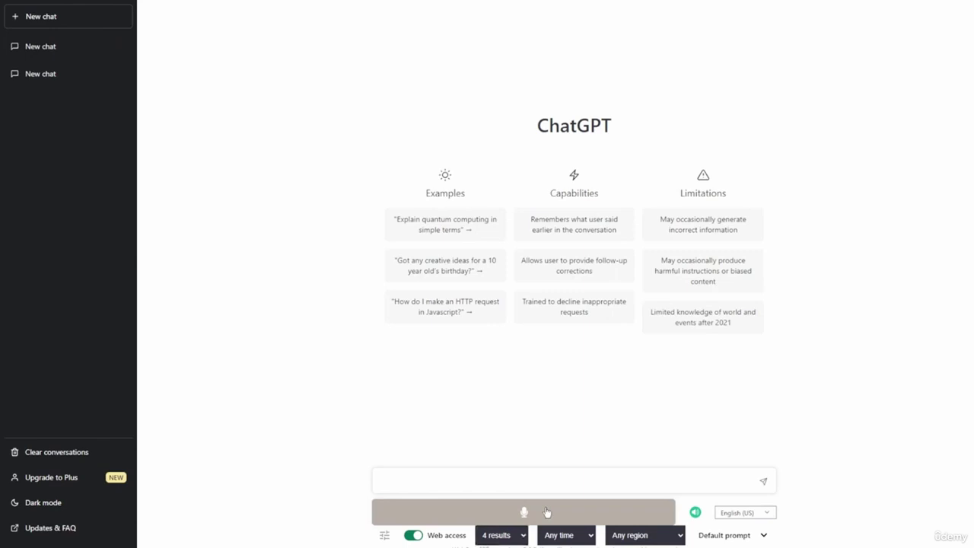
pyautogui.click(546, 512)
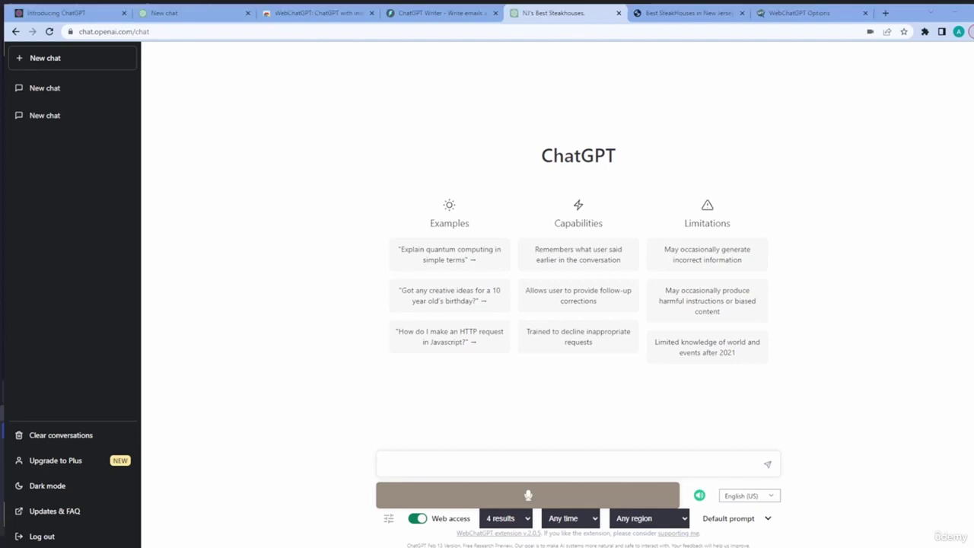
pyautogui.press('F11')
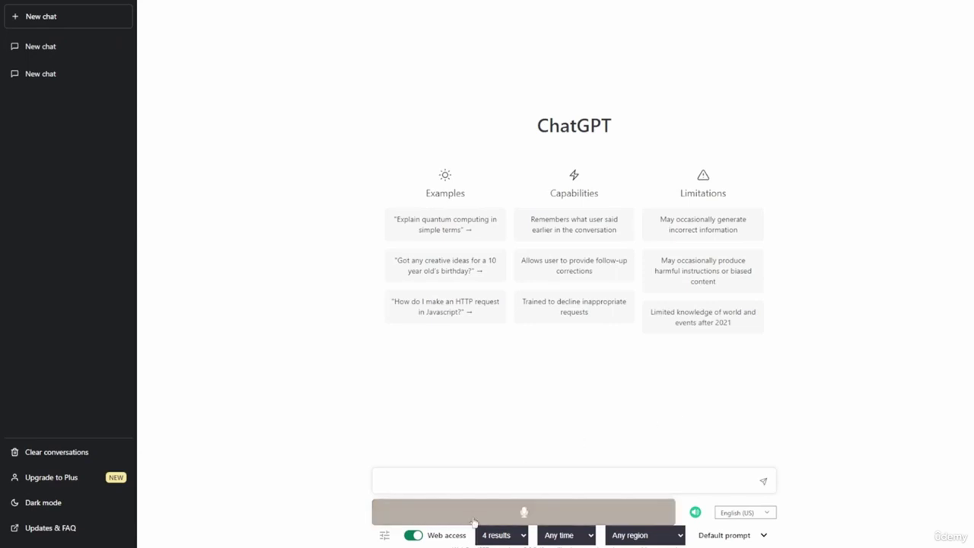
pyautogui.click(544, 512)
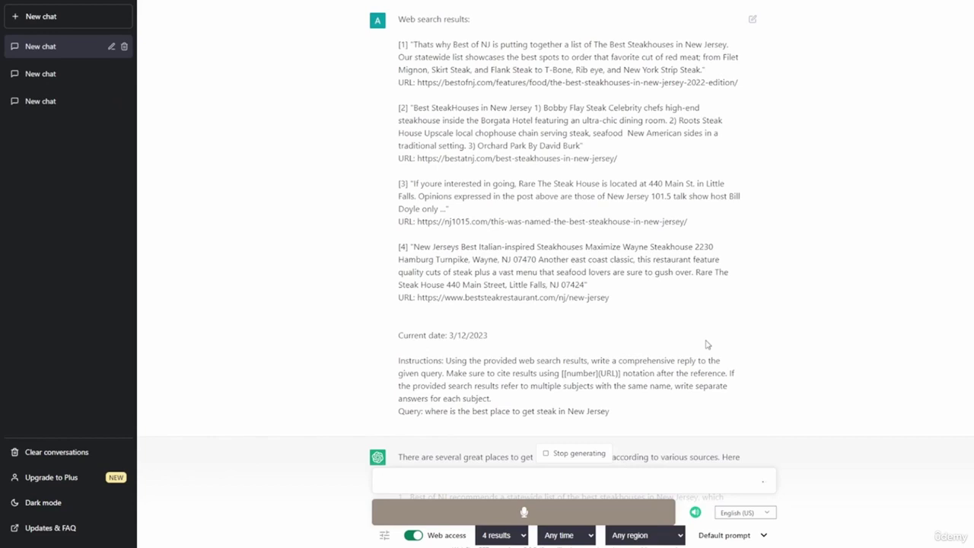
pyautogui.scroll(-2, 721, 332)
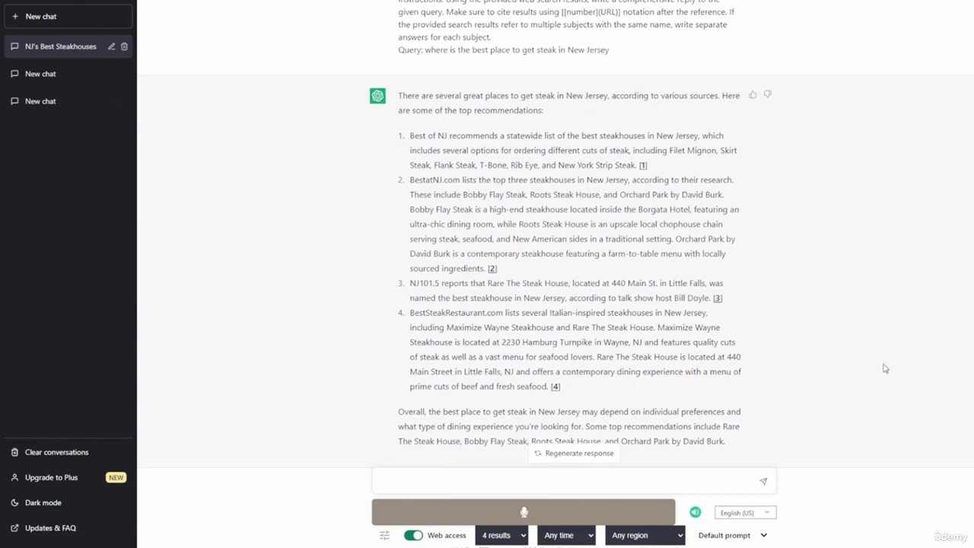
pyautogui.scroll(3, 820, 374)
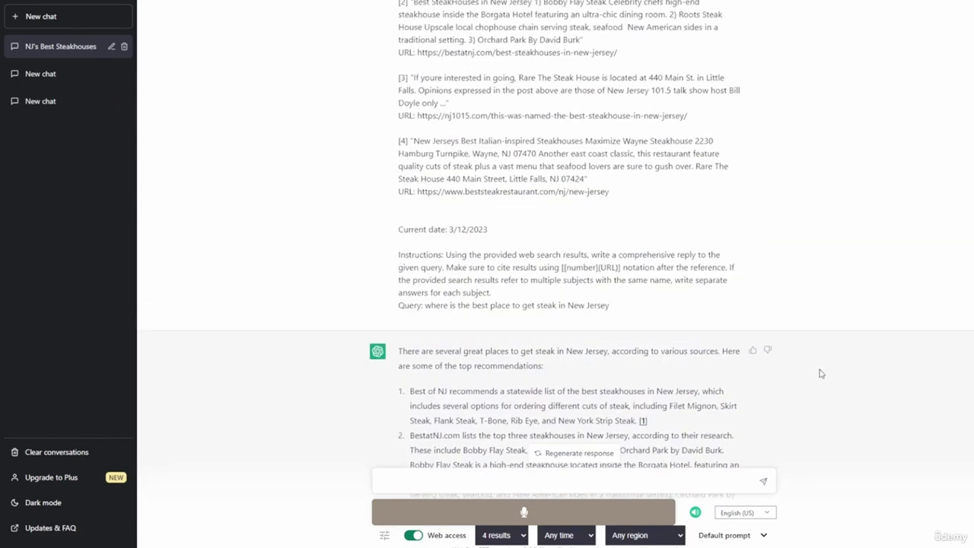
pyautogui.scroll(2, 828, 377)
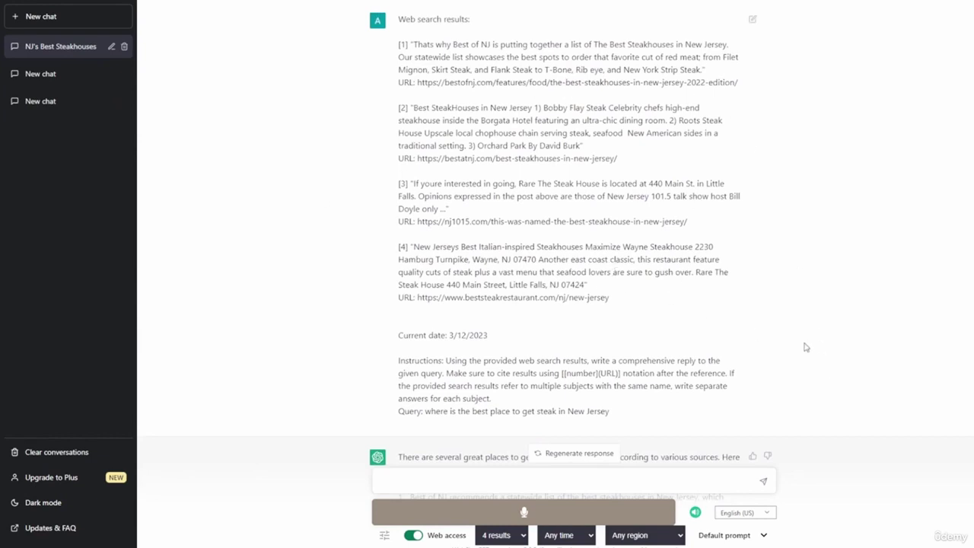
# - Compare the steakhouse answer's numbered citations with the web search results listed above it in the chat
pyautogui.scroll(-3, 791, 331)
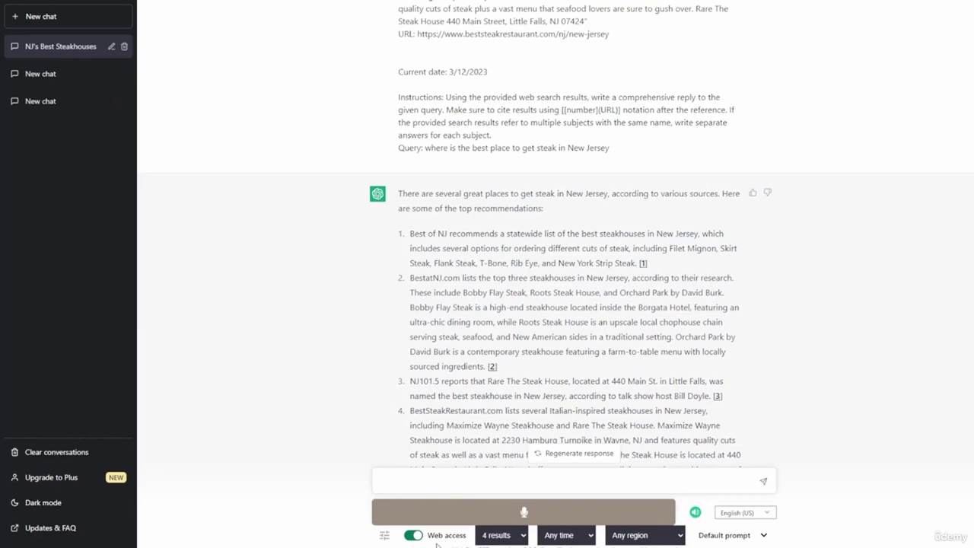
pyautogui.scroll(3, 772, 359)
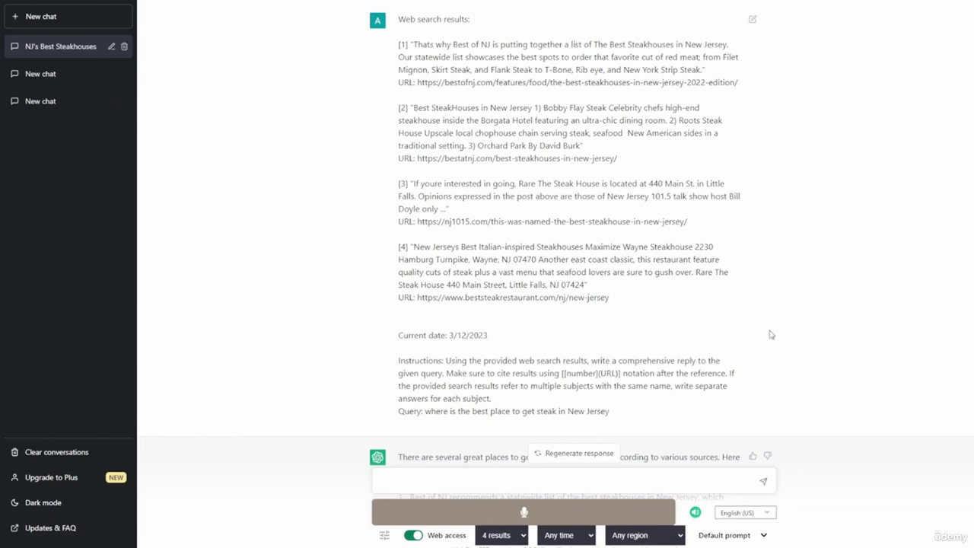
pyautogui.scroll(-4, 781, 324)
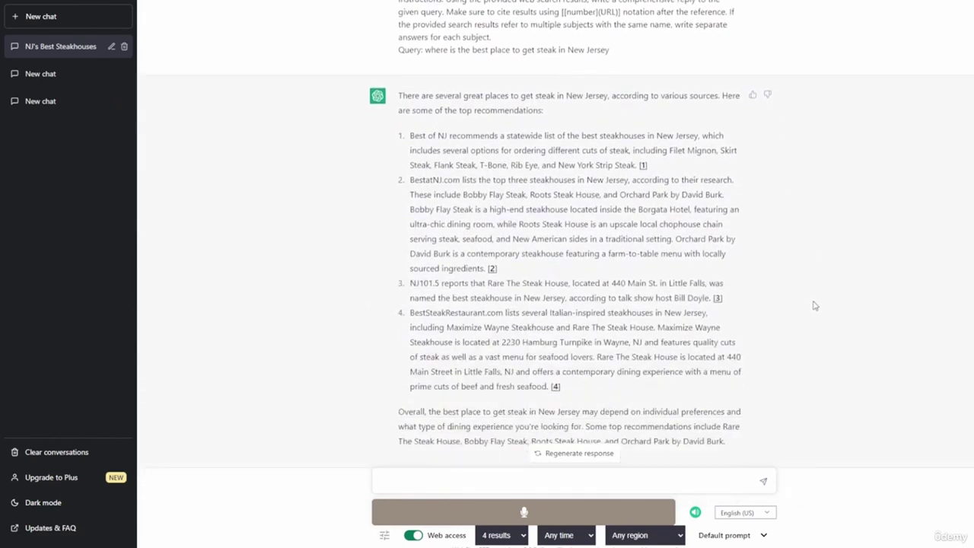
pyautogui.scroll(5, 814, 304)
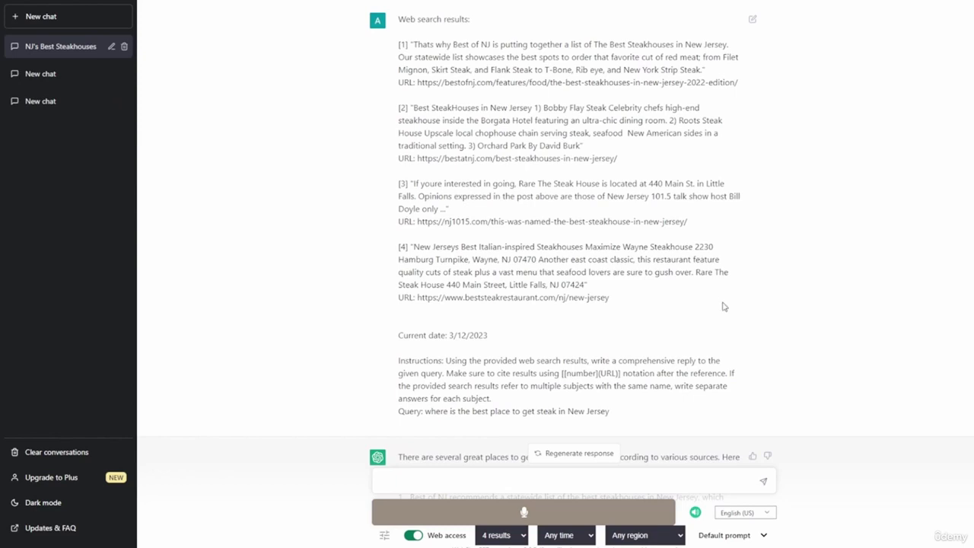
pyautogui.scroll(-2, 805, 280)
pyautogui.scroll(-5, 808, 279)
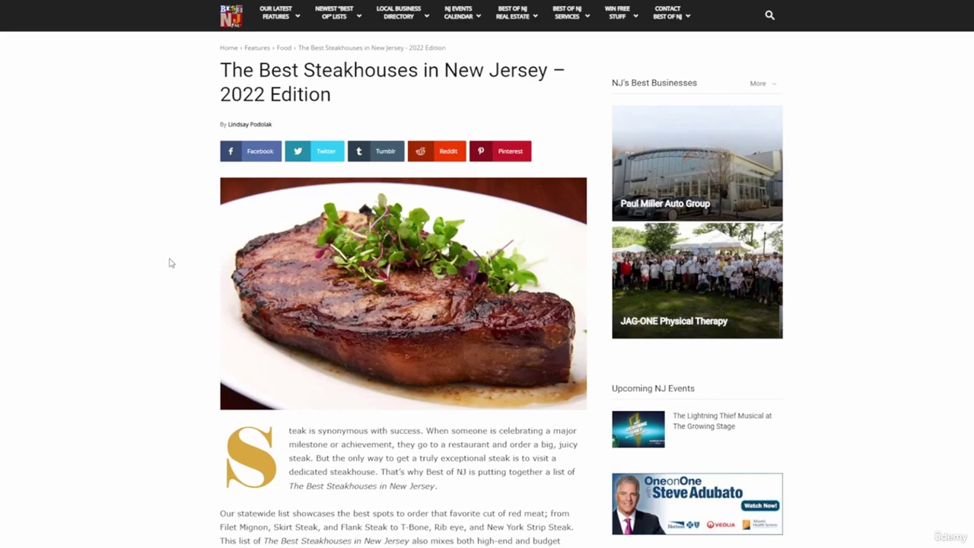
# - Read through the cited Best of NJ and bestatnj.com articles on the best steakhouses in New Jersey
pyautogui.scroll(-3, 156, 280)
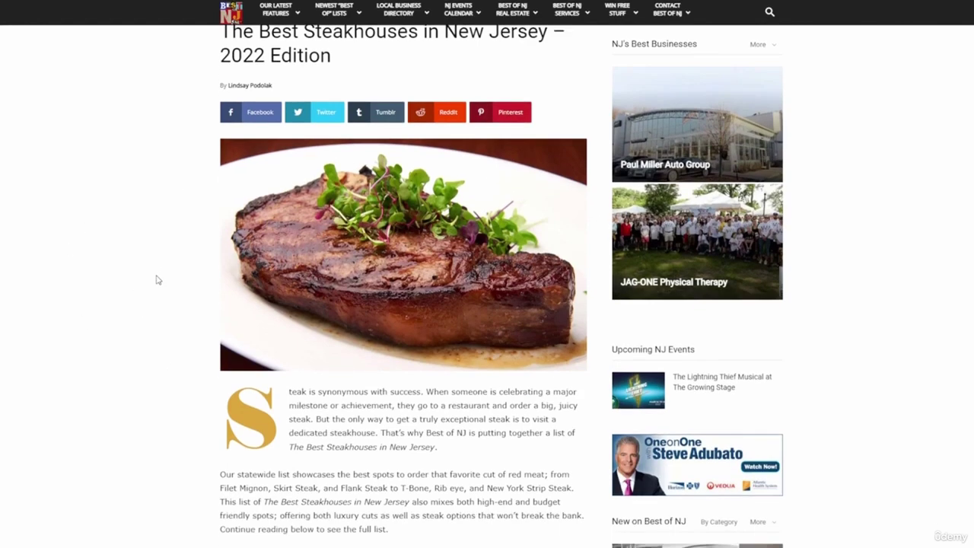
pyautogui.scroll(-3, 154, 282)
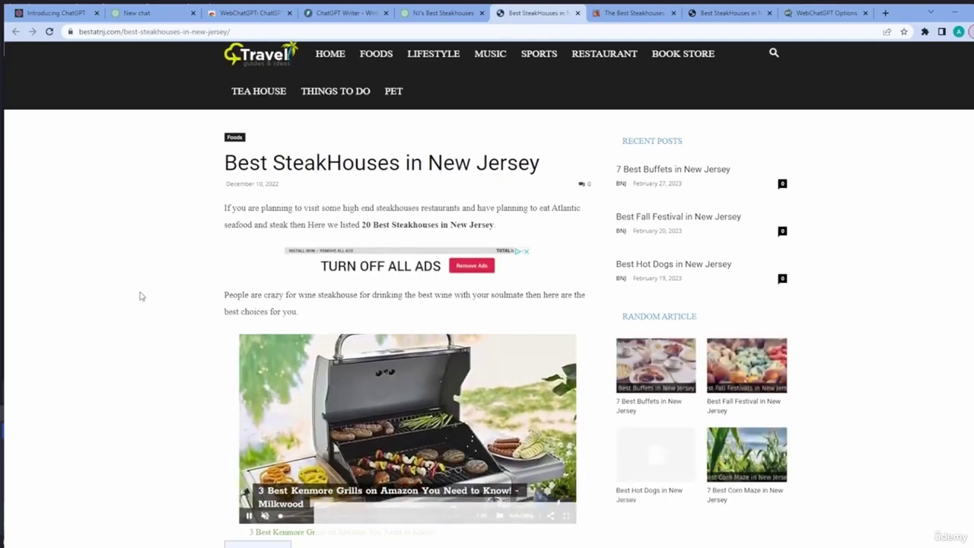
pyautogui.scroll(-5, 141, 296)
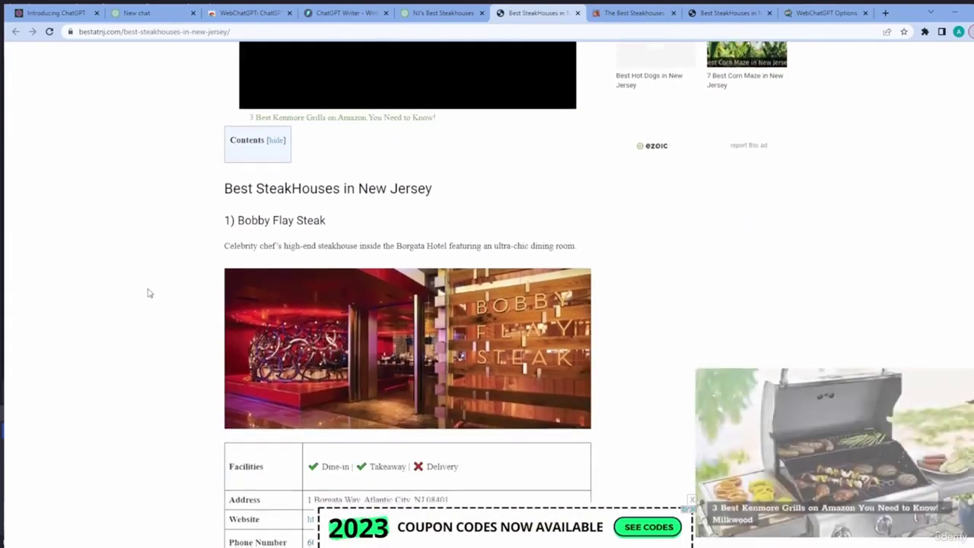
pyautogui.scroll(-1, 150, 292)
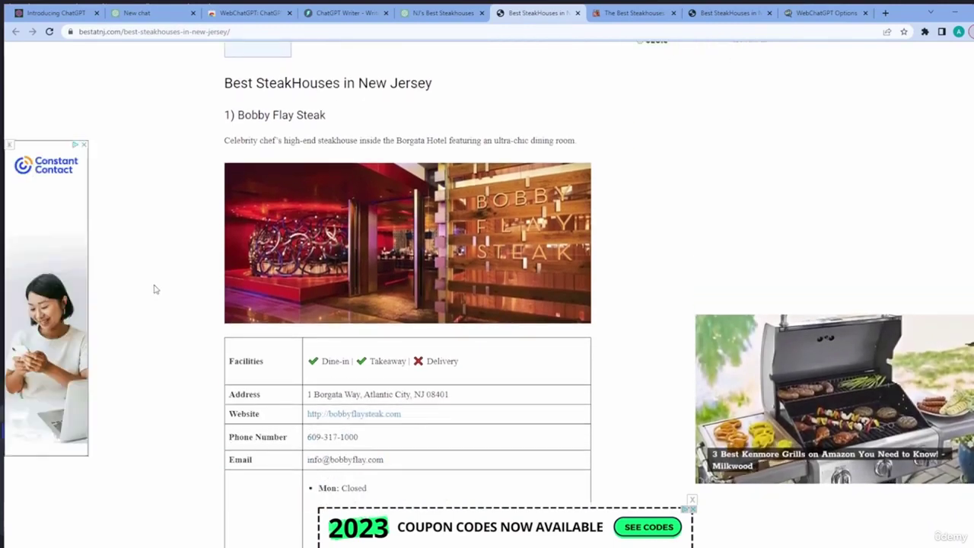
pyautogui.scroll(-5, 155, 289)
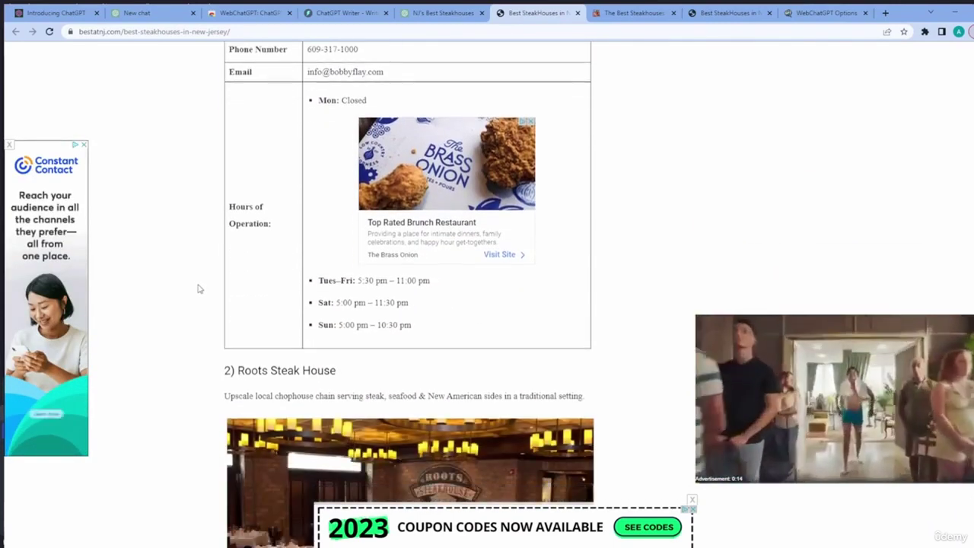
pyautogui.scroll(-3, 198, 288)
pyautogui.scroll(-3, 215, 292)
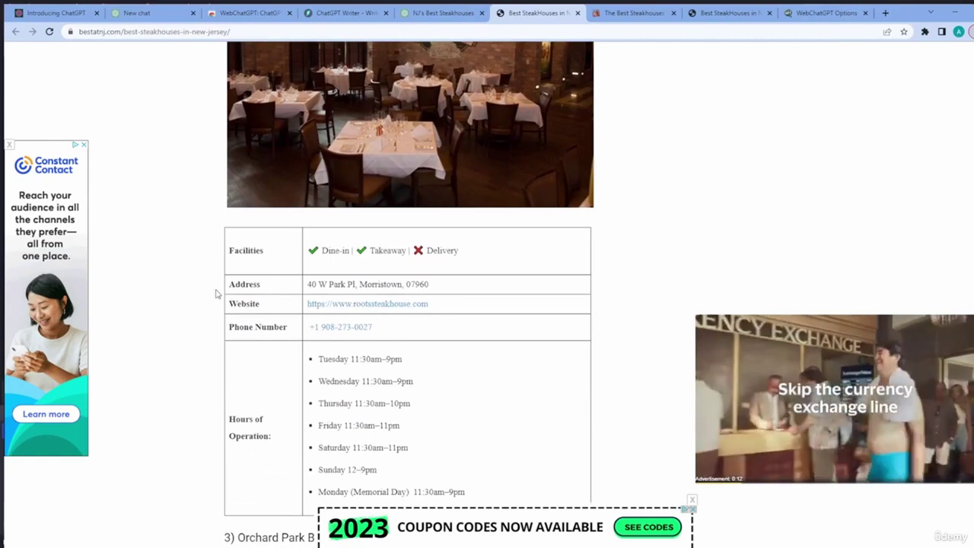
pyautogui.scroll(-3, 217, 291)
pyautogui.scroll(-3, 222, 292)
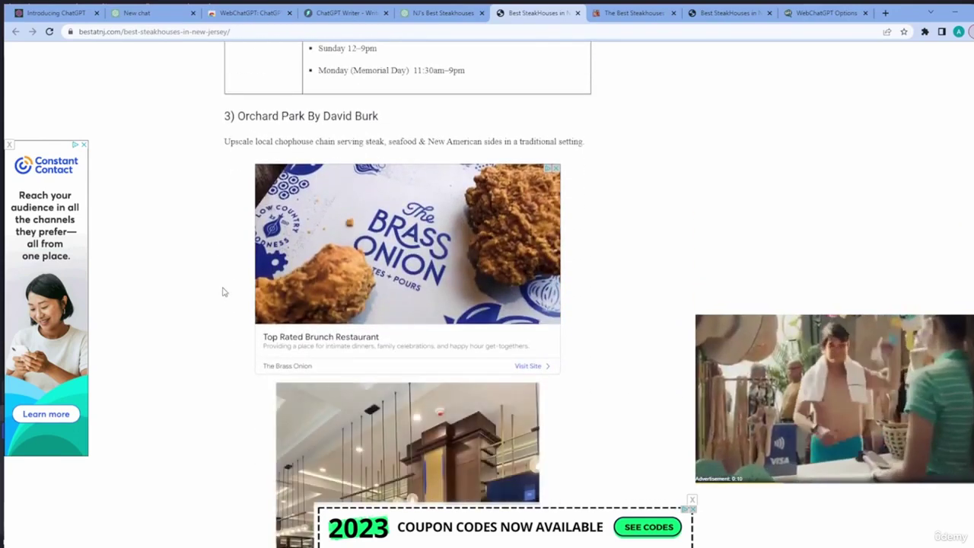
pyautogui.scroll(-9, 223, 291)
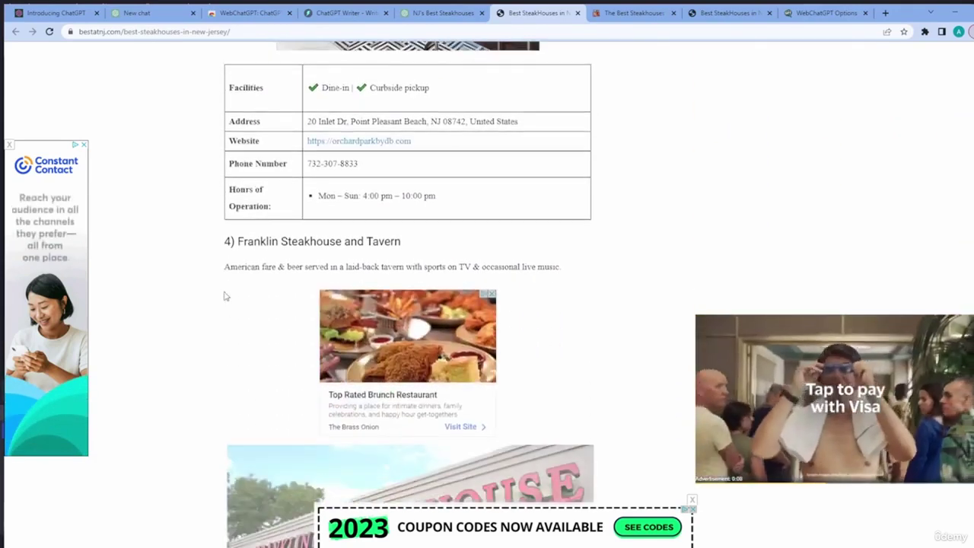
pyautogui.scroll(-5, 213, 299)
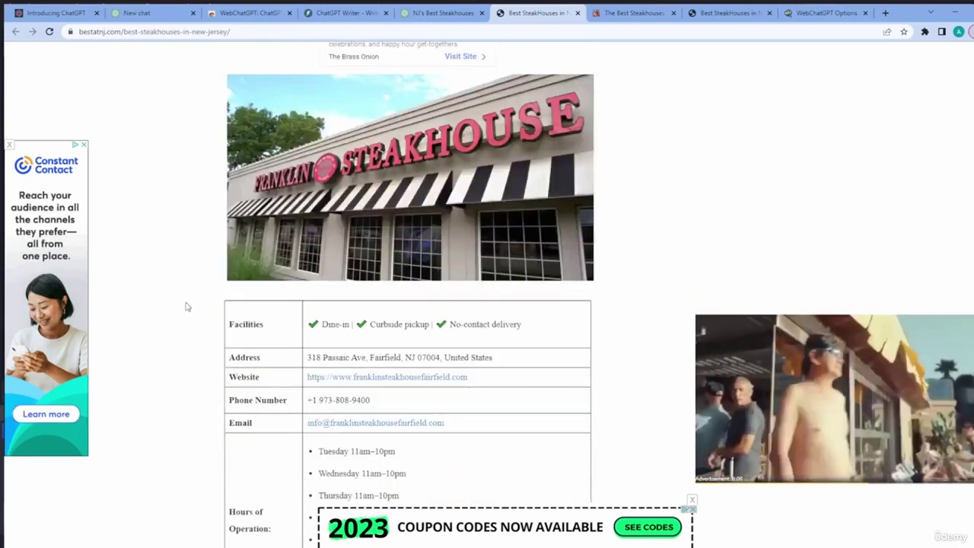
pyautogui.scroll(-2, 186, 306)
pyautogui.scroll(11, 190, 311)
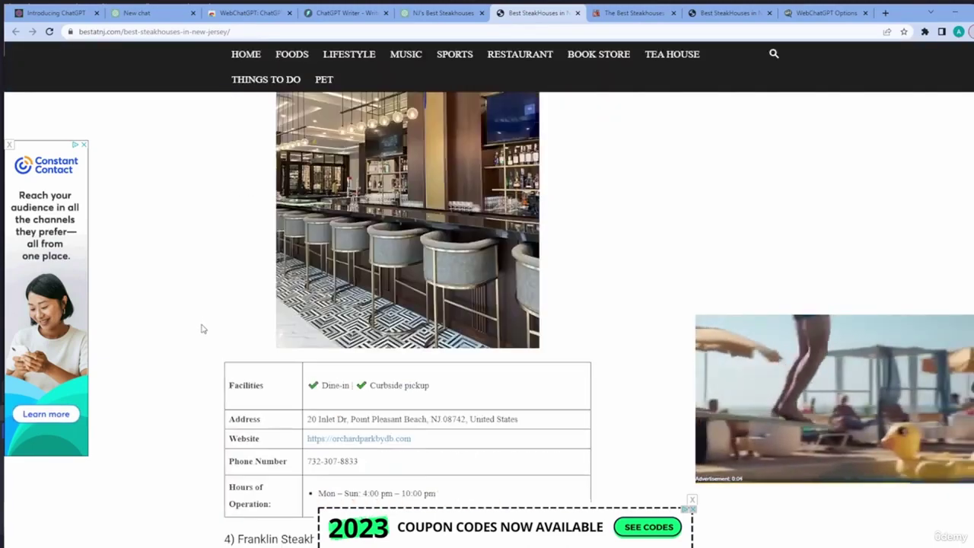
pyautogui.scroll(15, 202, 329)
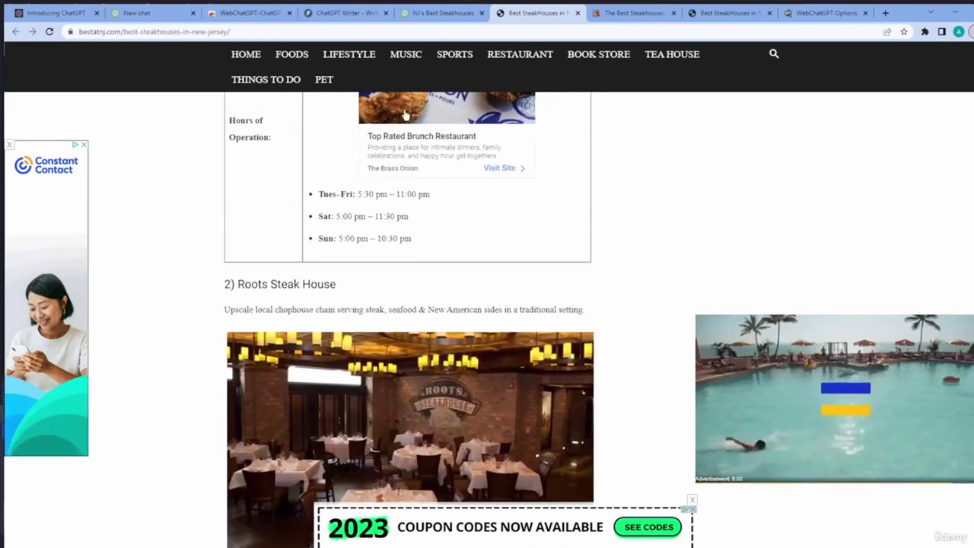
# - Return to the "NJ's Best Steakhouses" chat and check the prompt choices offered for web searches
pyautogui.click(432, 13)
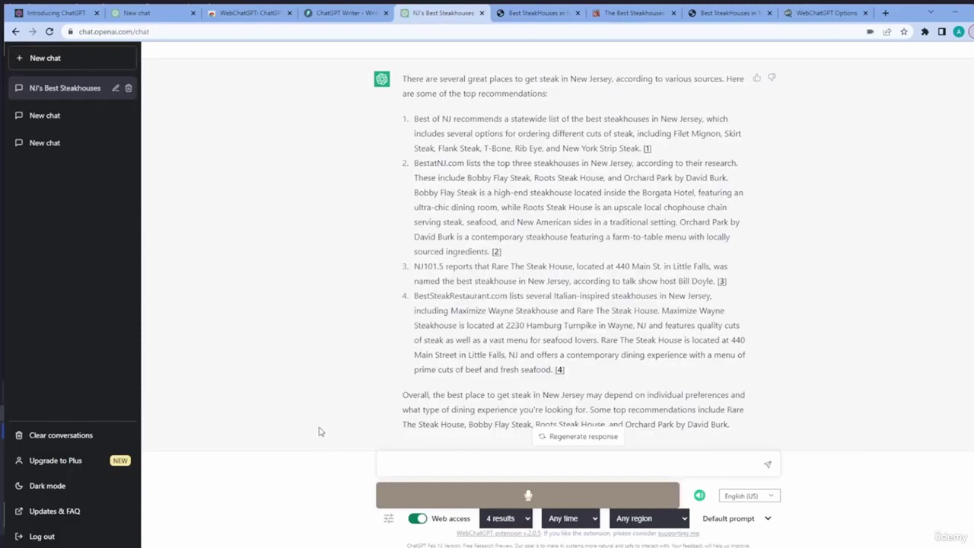
pyautogui.click(732, 519)
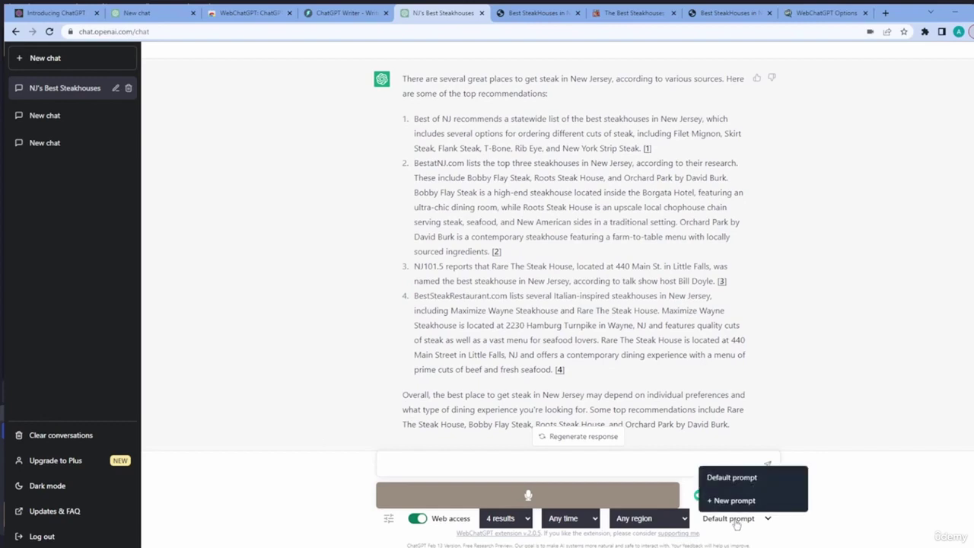
pyautogui.click(773, 507)
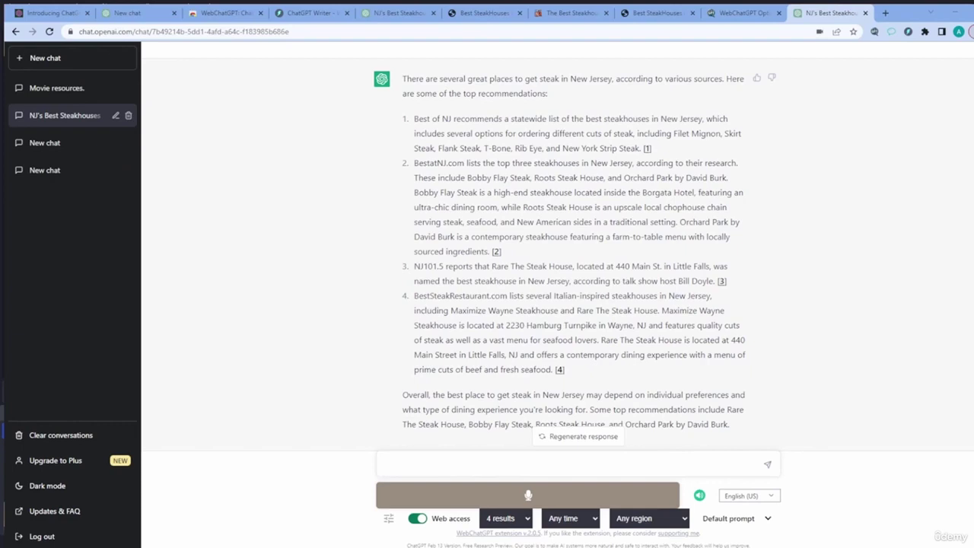
# - Set the voice language to Français, regenerate the response and review the web search results in the chat
pyautogui.click(749, 496)
pyautogui.press('f')
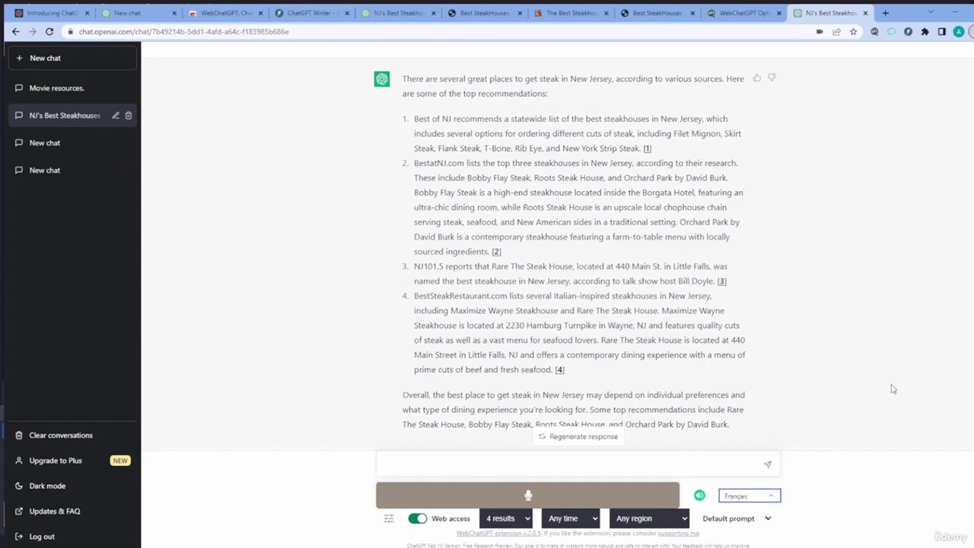
pyautogui.click(588, 440)
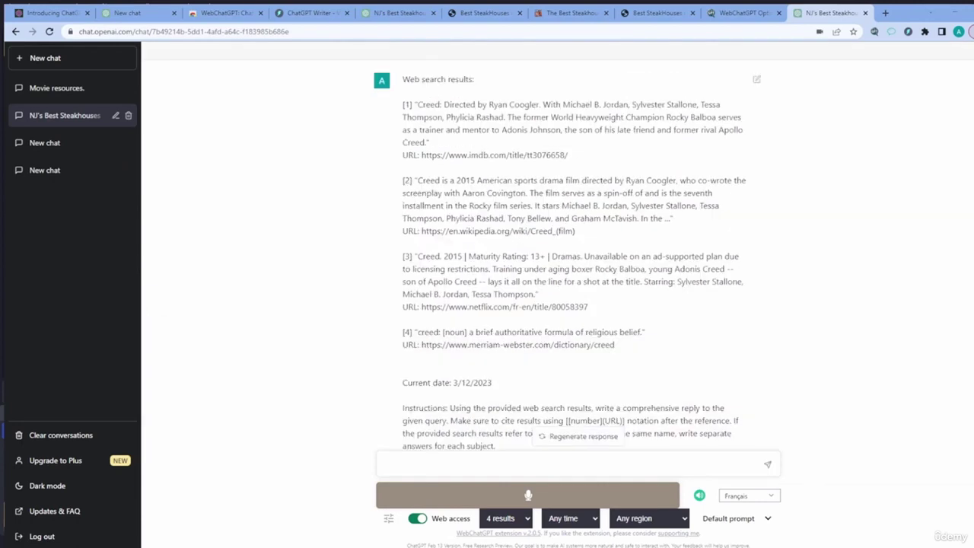
pyautogui.scroll(6, 560, 243)
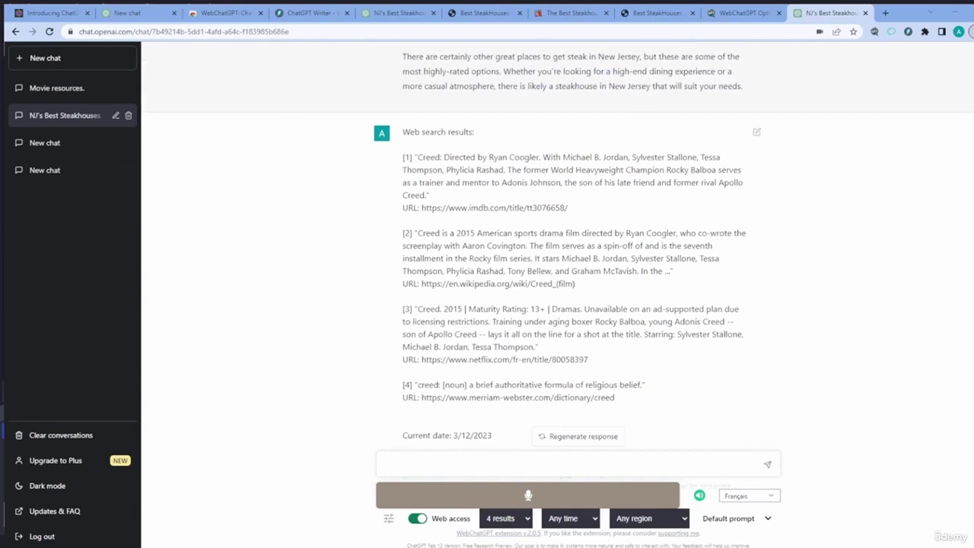
pyautogui.scroll(4, 560, 243)
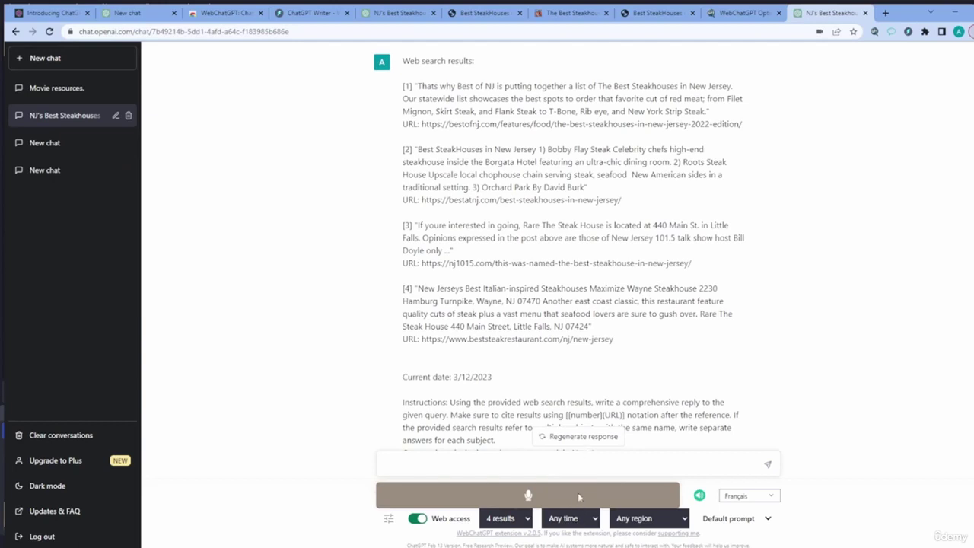
# - Limit the web search to 5 results from the past year in the United States region
pyautogui.click(572, 518)
pyautogui.click(583, 505)
pyautogui.click(659, 517)
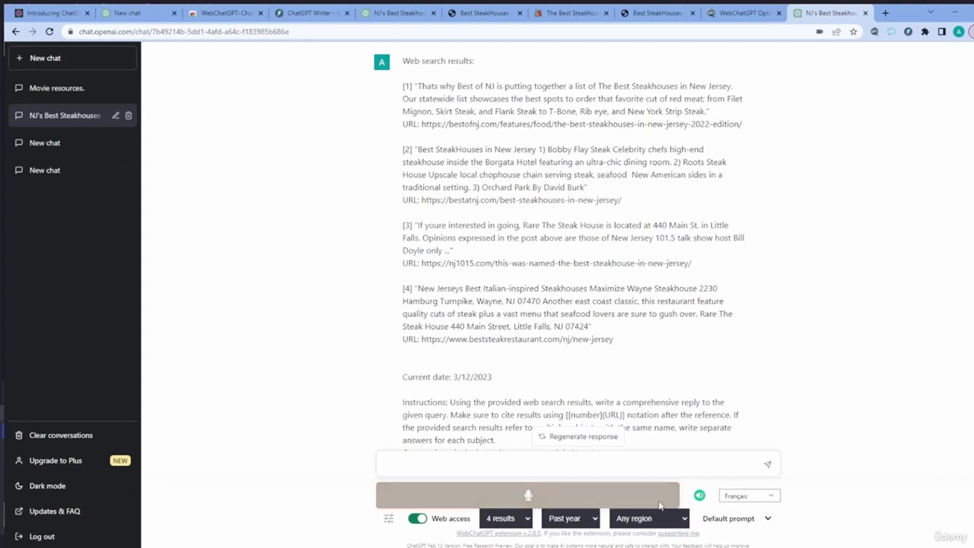
pyautogui.click(660, 476)
pyautogui.press('Down')
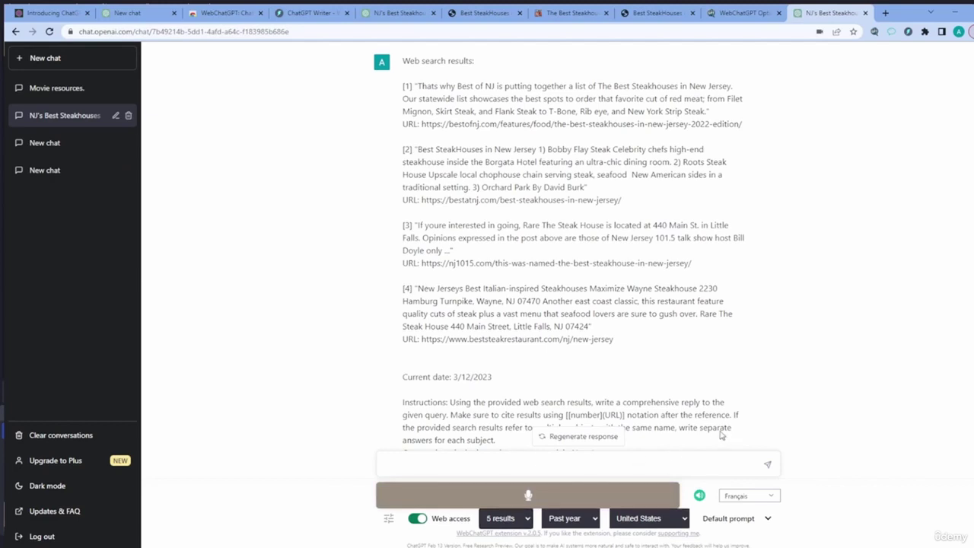
# - Submit the voice query "of the best movies" and set the voice language to English (US)
pyautogui.click(569, 498)
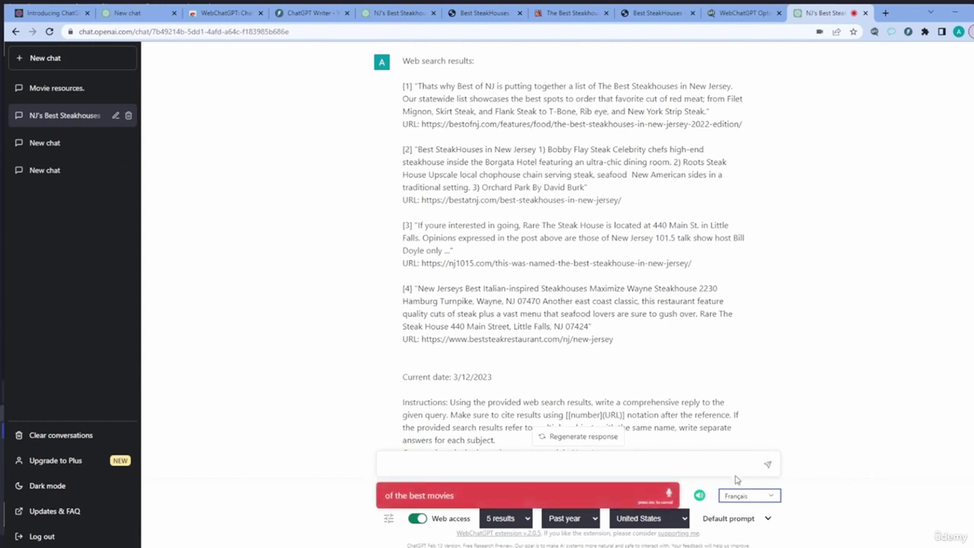
pyautogui.click(544, 496)
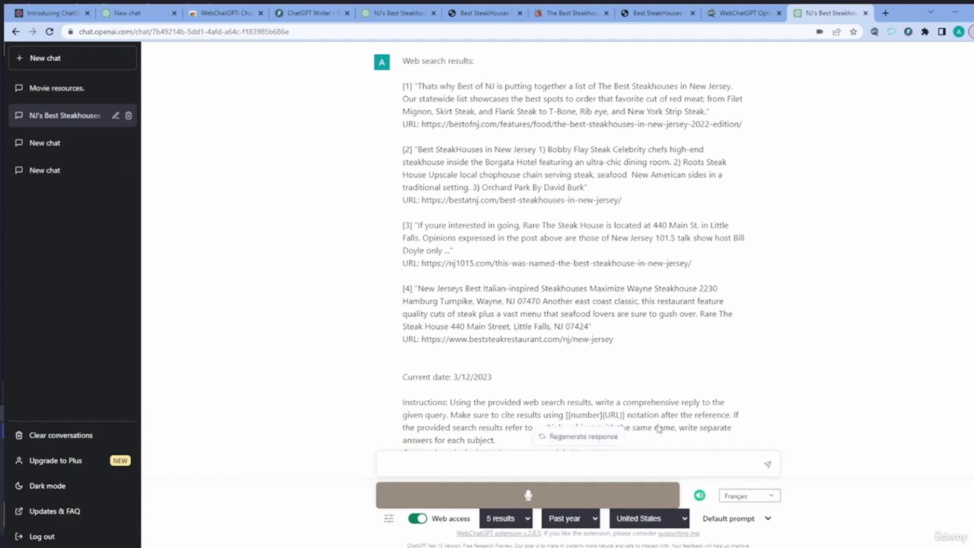
pyautogui.click(757, 499)
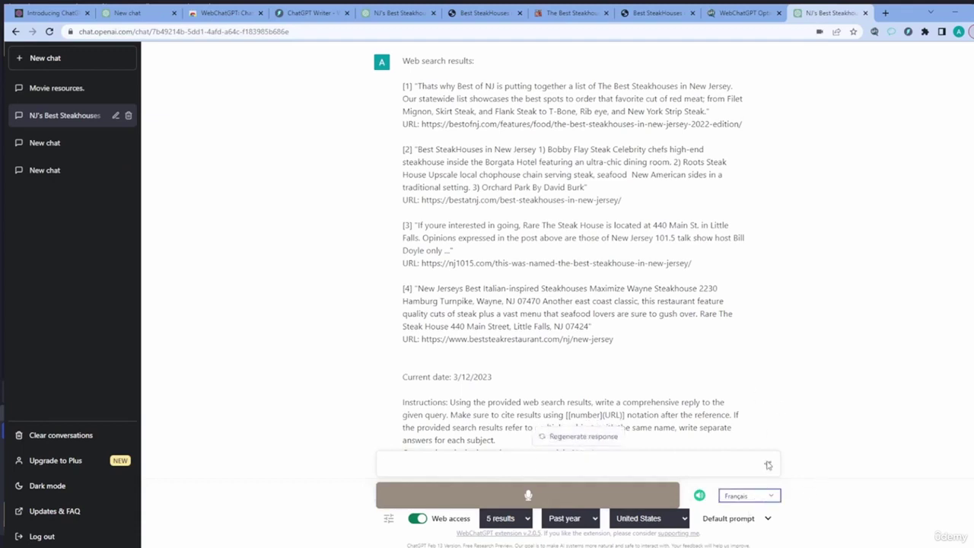
pyautogui.press('Up')
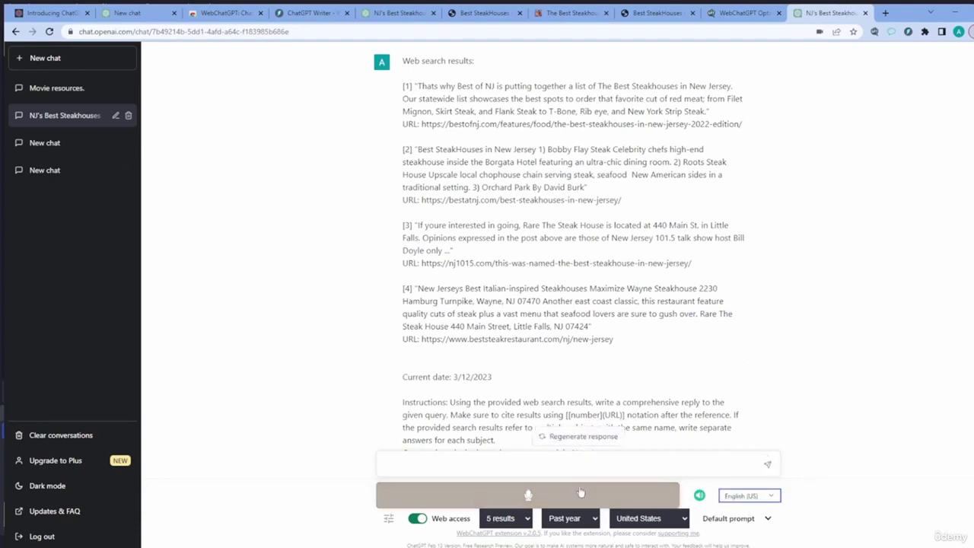
# - Ask by voice "create a list of the best drama movies" and review the answer with its web sources
pyautogui.click(528, 495)
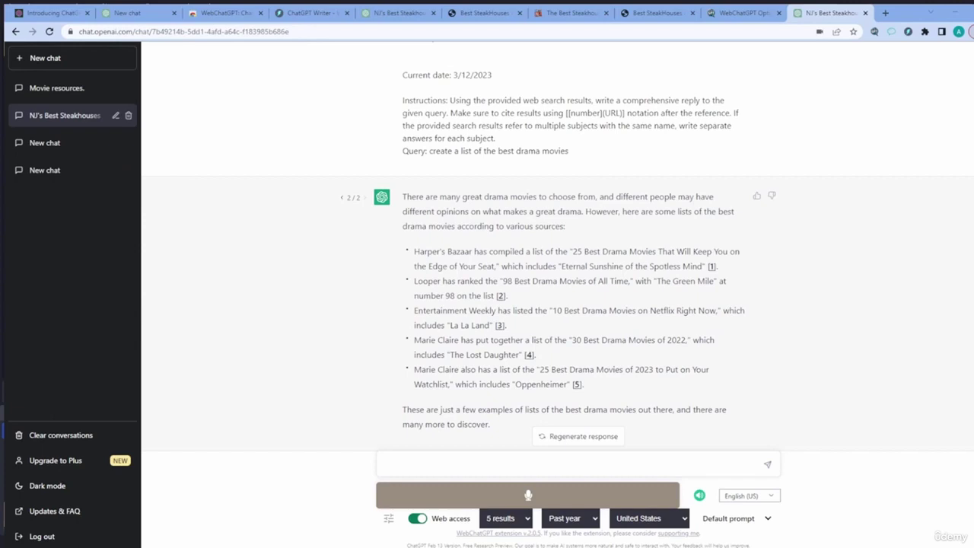
pyautogui.scroll(10, 555, 251)
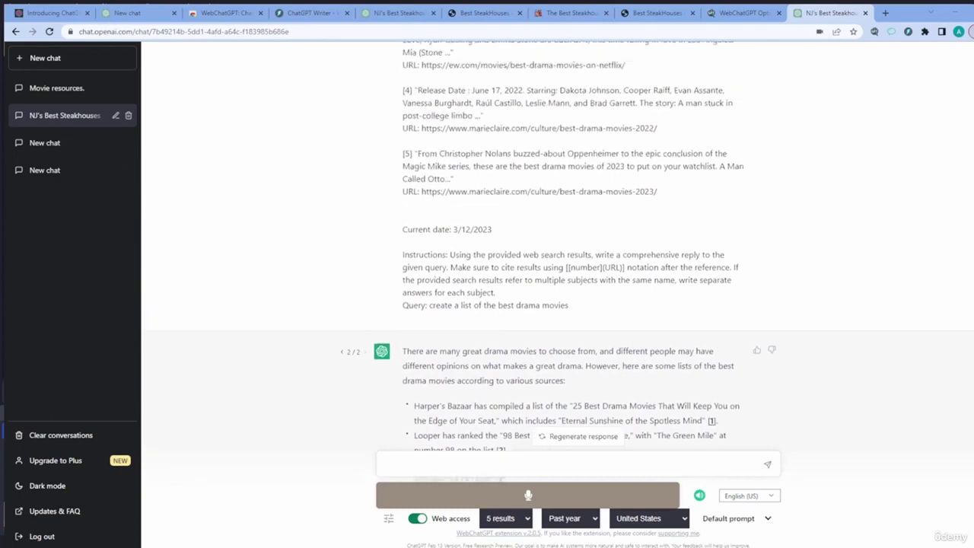
pyautogui.scroll(1, 555, 251)
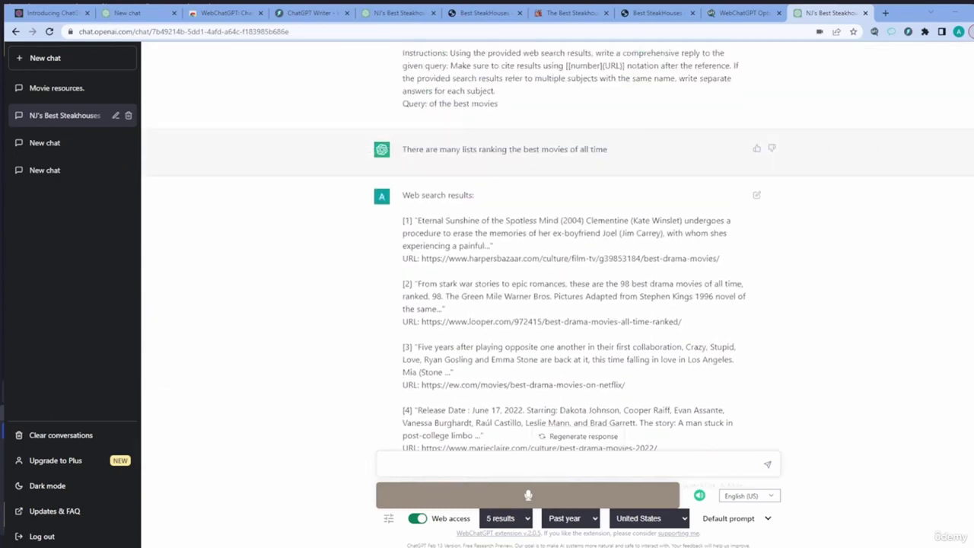
pyautogui.scroll(-8, 555, 251)
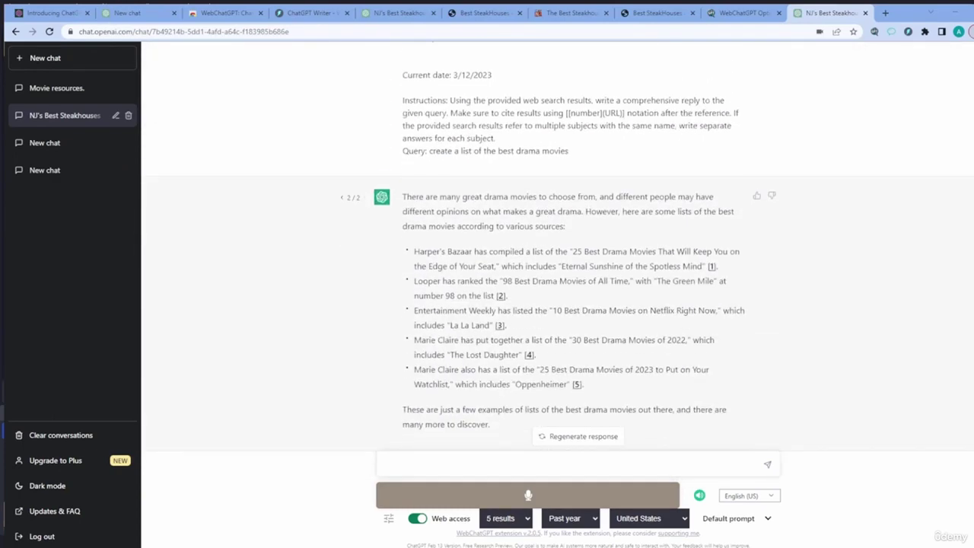